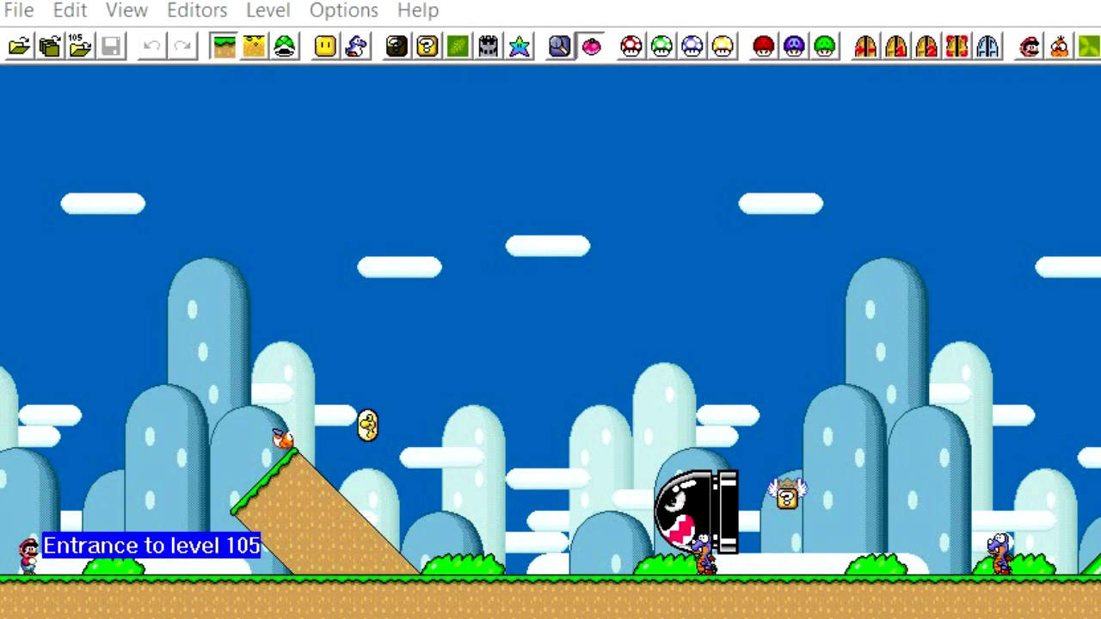
Step: Turn off Use Joined GFX Files in the General Options and accept the change
click(348, 10)
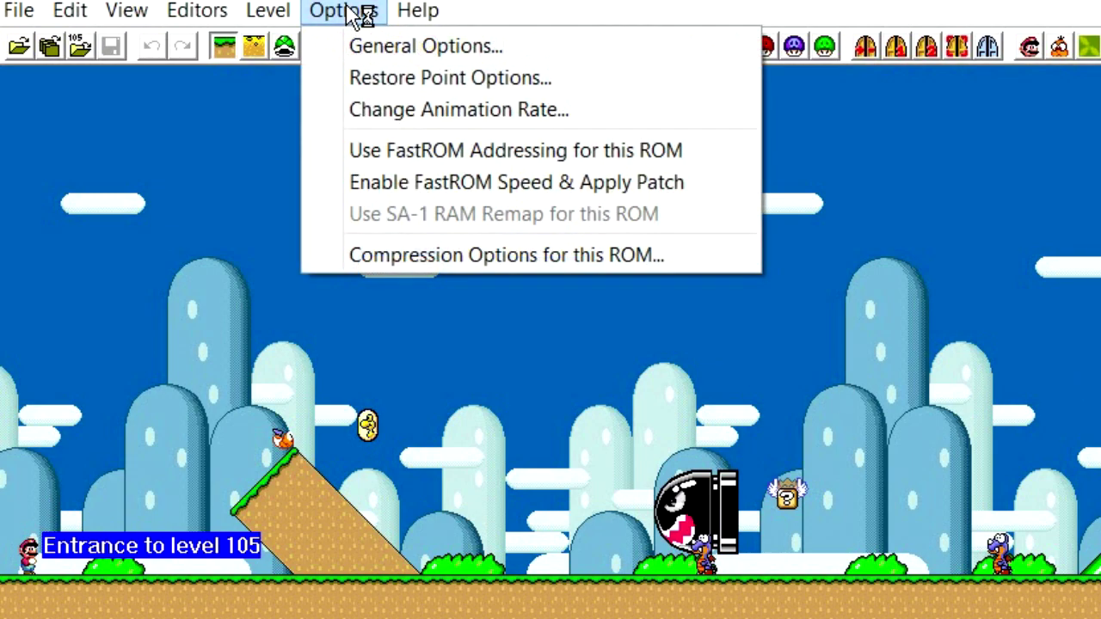
click(353, 51)
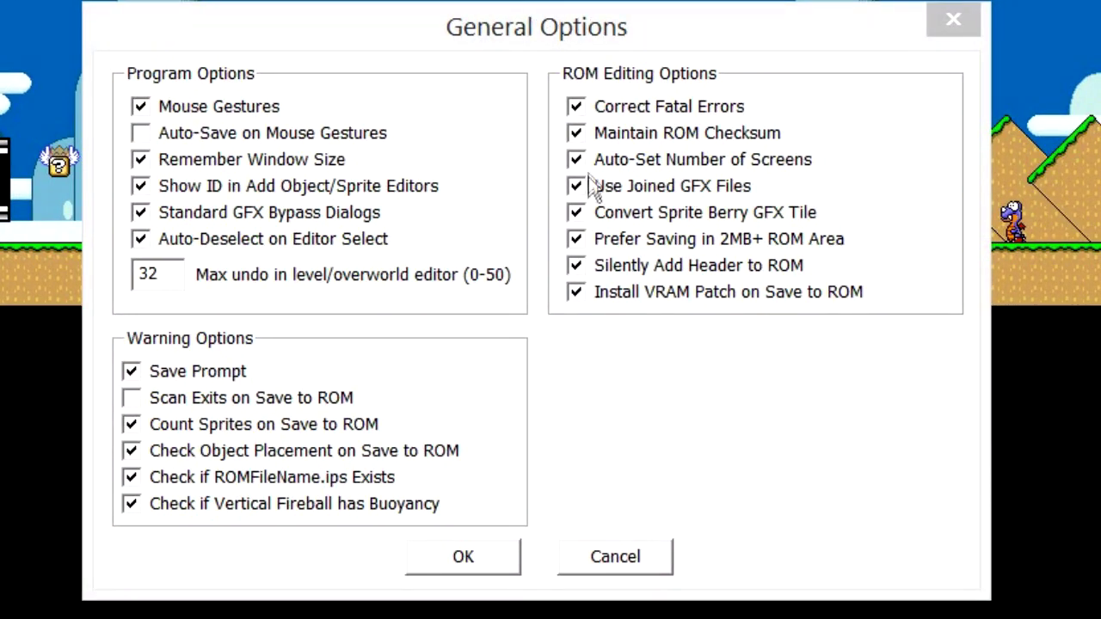
mouse_move(581, 203)
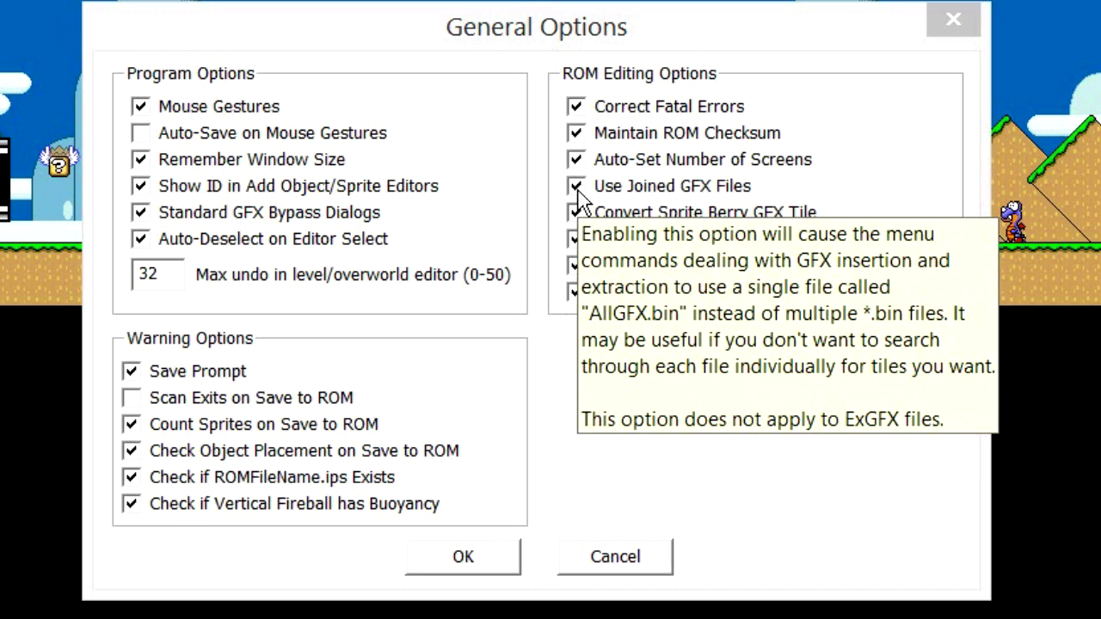
click(578, 188)
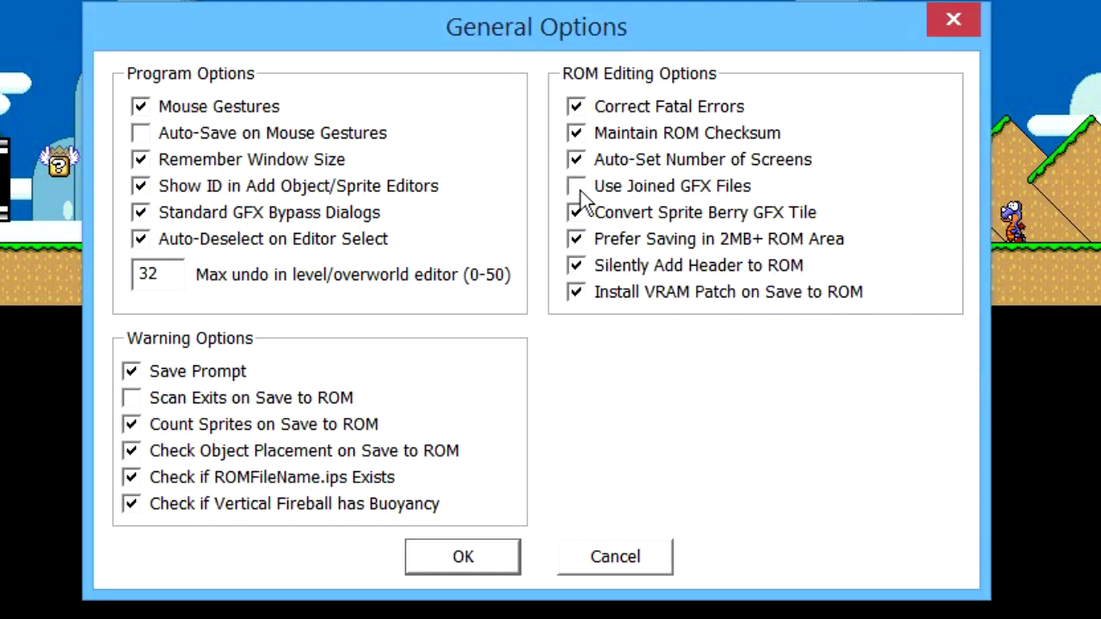
click(462, 557)
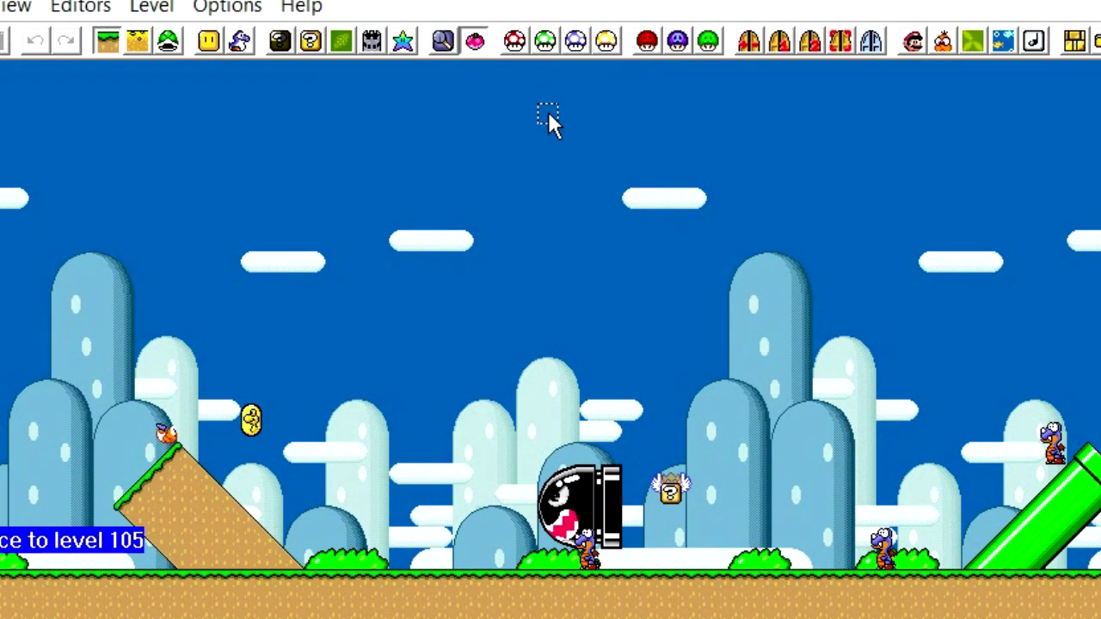
Step: Extract the GFX from the ROM, then switch to File Explorer and review the extracted files in Tutorial's Graphics folder
click(517, 43)
key(alt+Tab)
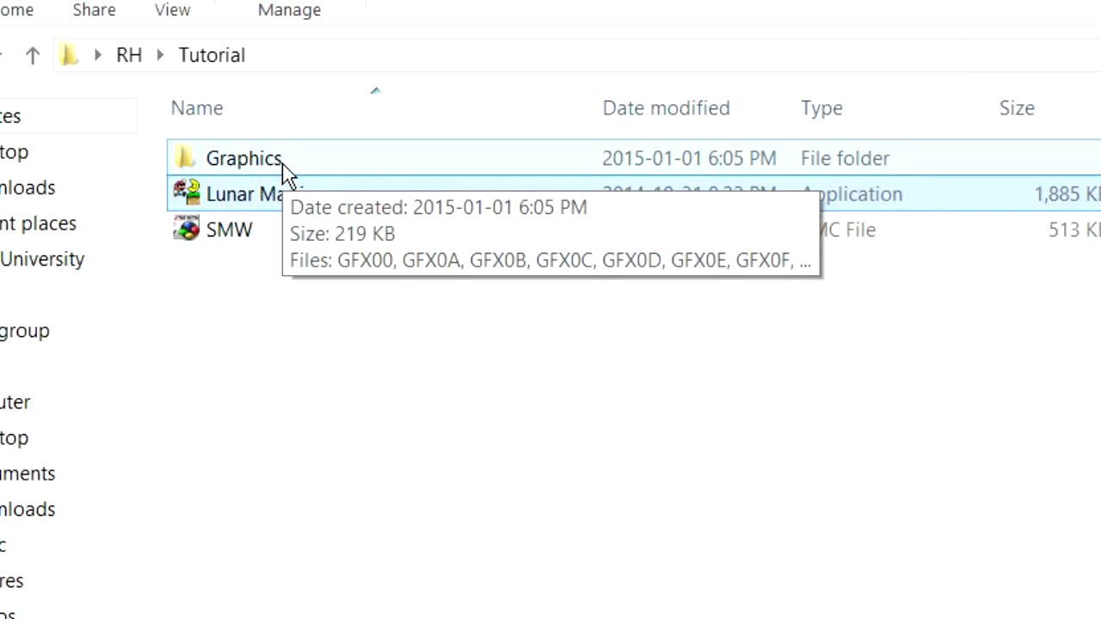
double_click(250, 159)
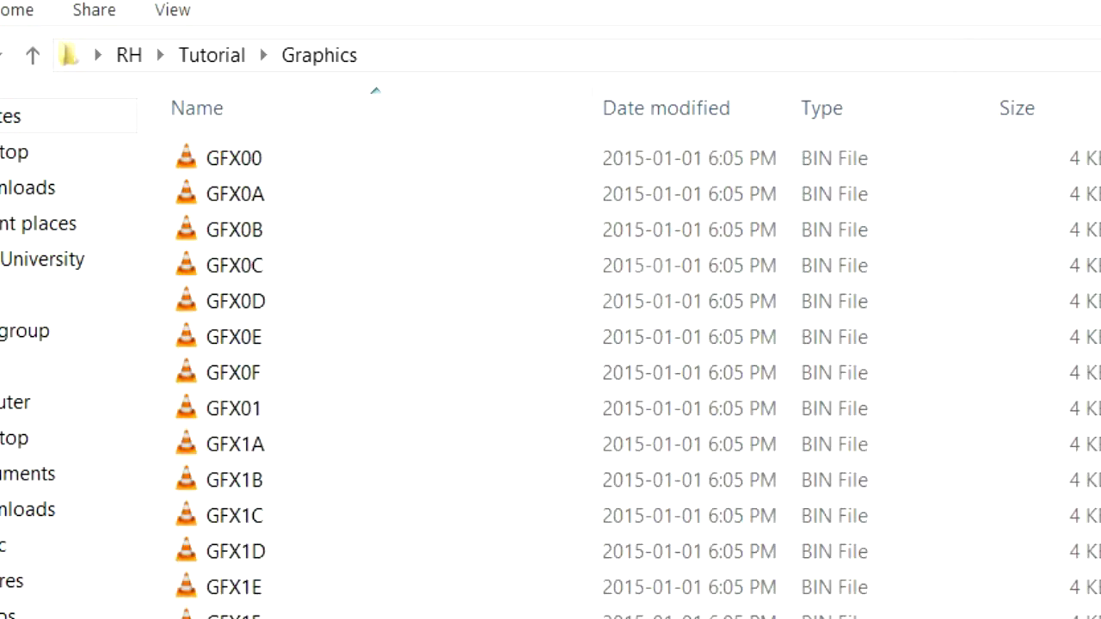
scroll(636, 374, down, 3)
scroll(636, 373, up, 3)
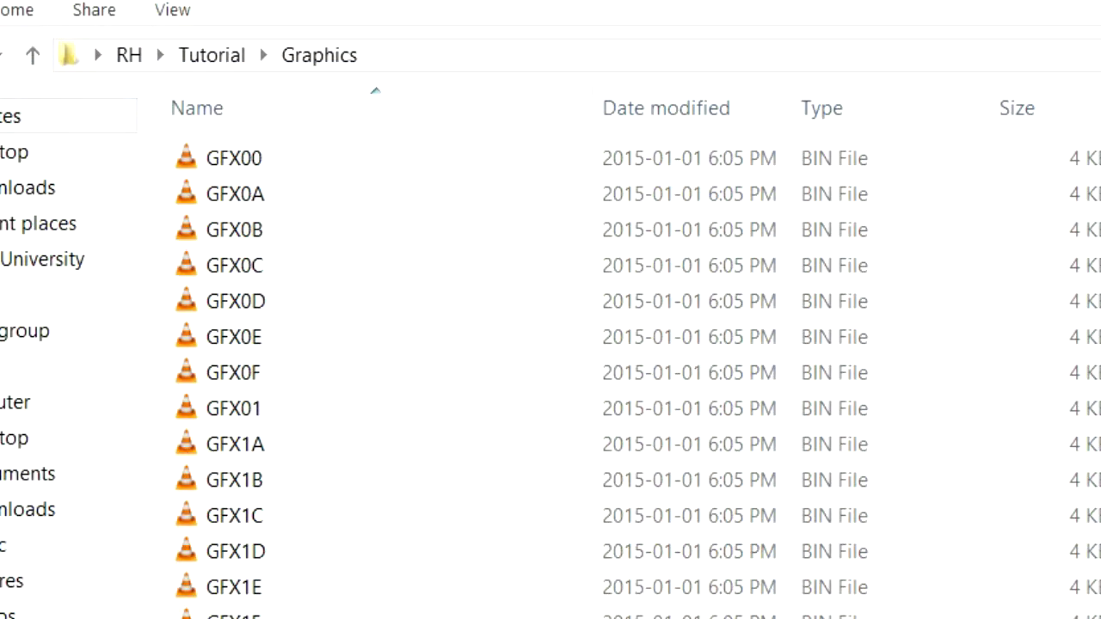
Step: Look inside the ExGraphics folder and return to the Tutorial folder
key(alt+Up)
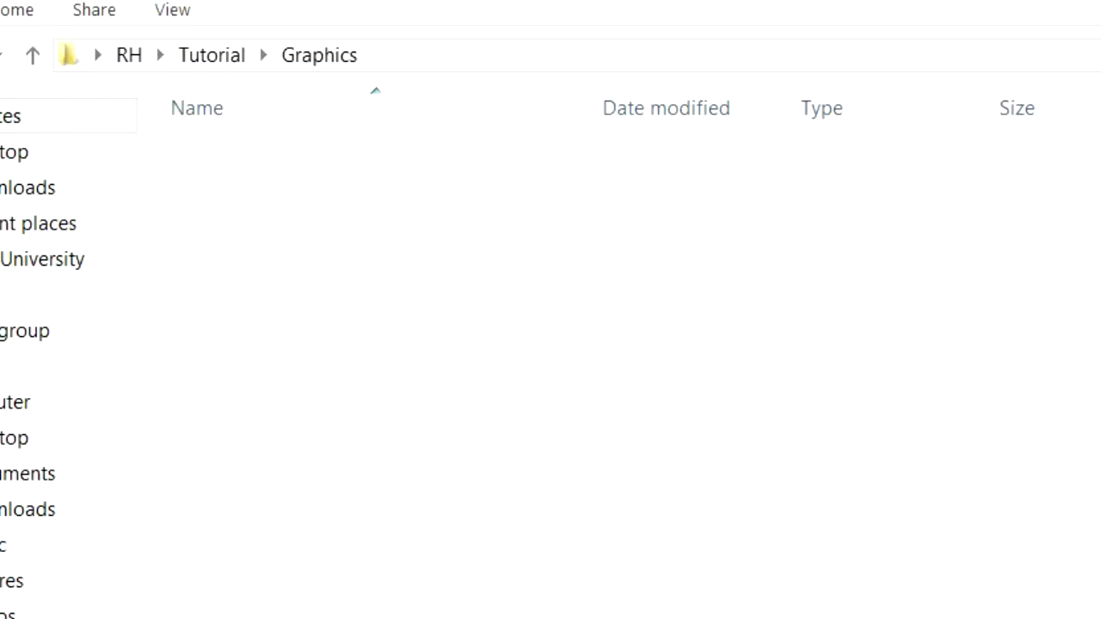
double_click(315, 162)
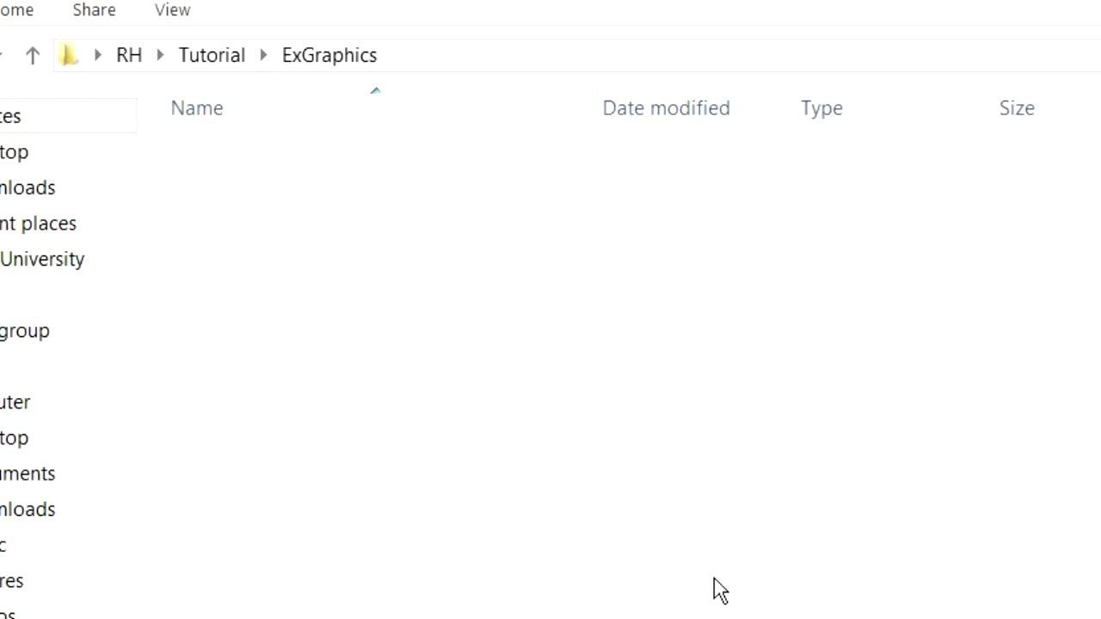
key(alt+Up)
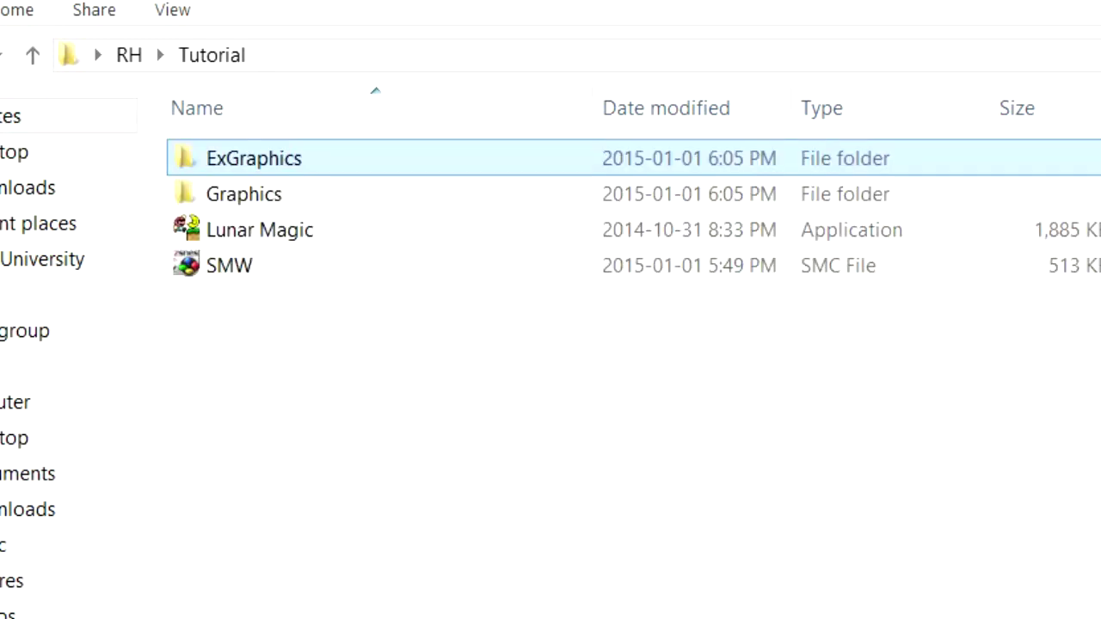
Step: Paste the copied SMB1 folder into the Tutorial folder and open it
right_click(213, 356)
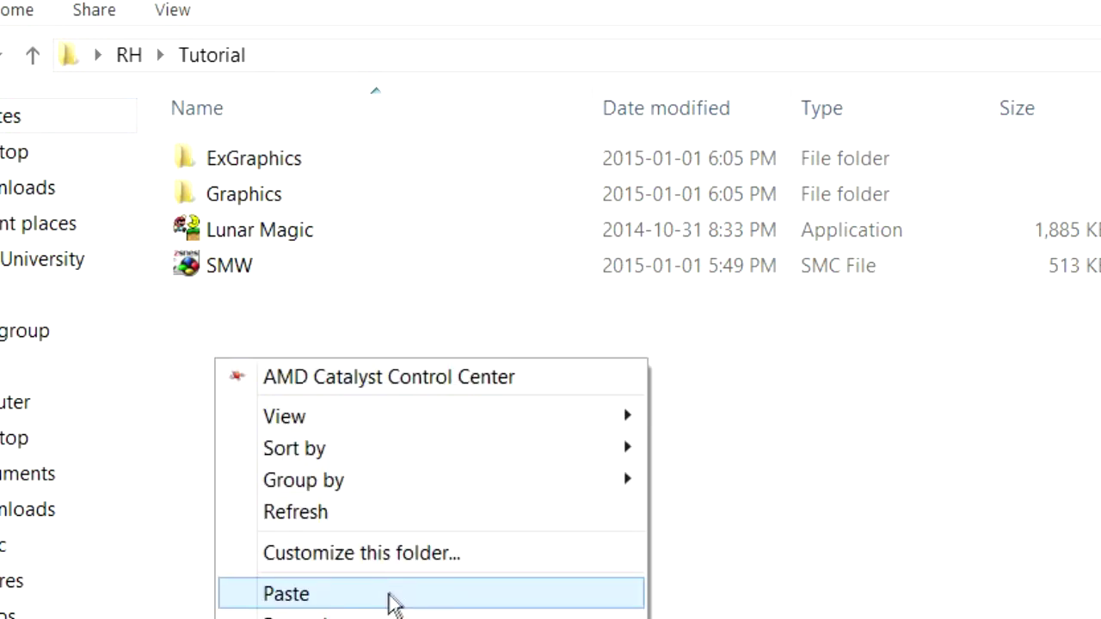
click(387, 594)
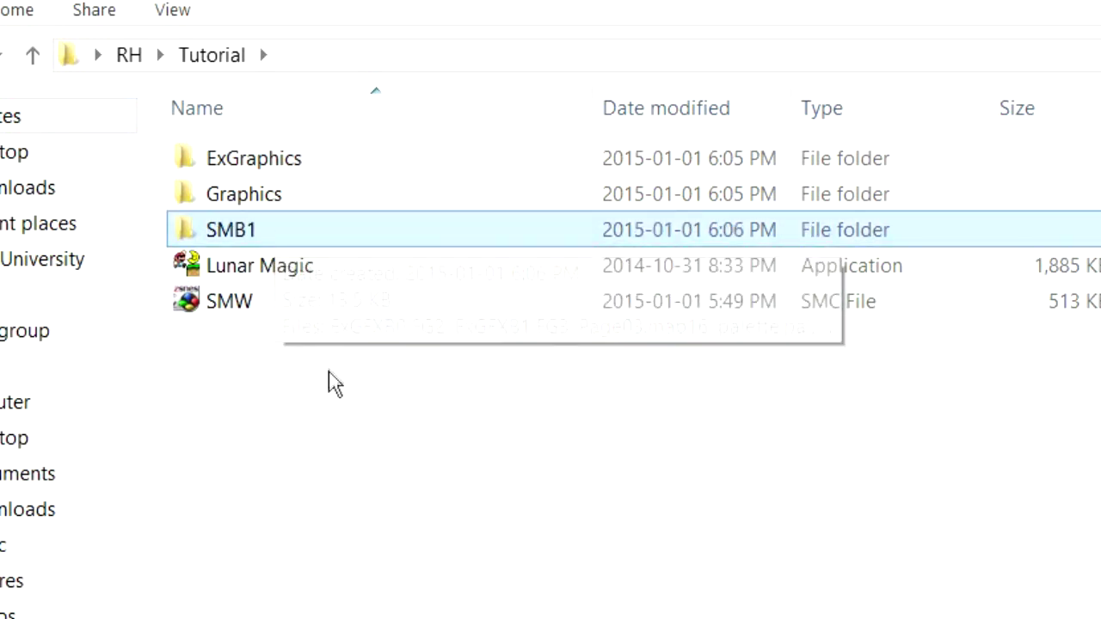
double_click(318, 232)
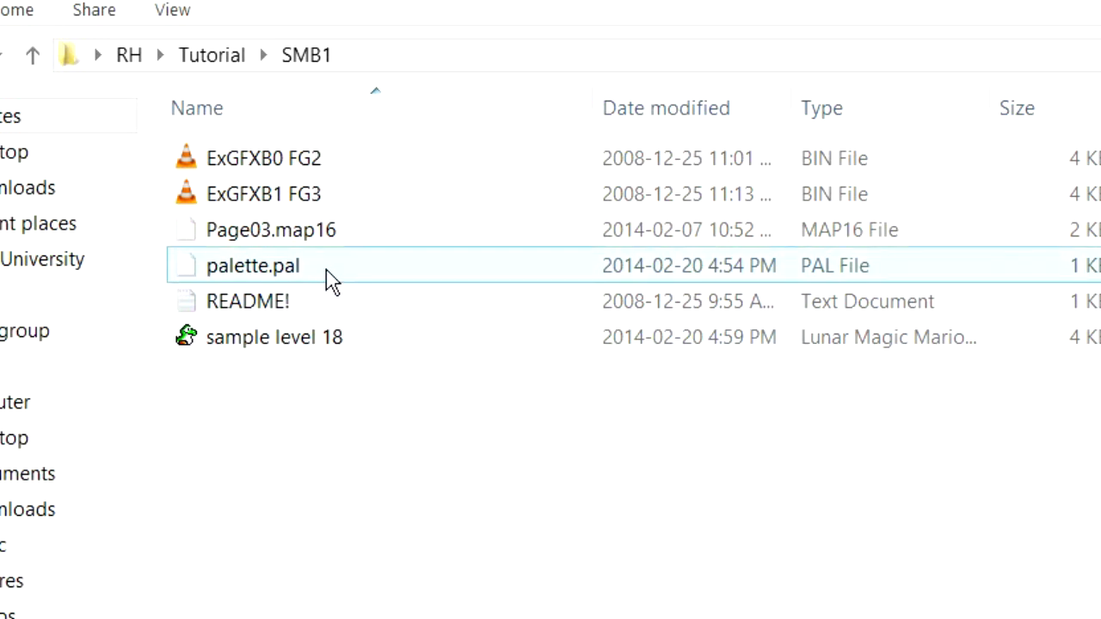
Step: Copy ExGFXB0 FG2 and ExGFXB1 FG3 from the SMB1 folder into the ExGraphics folder
click(275, 167)
shift+click(280, 202)
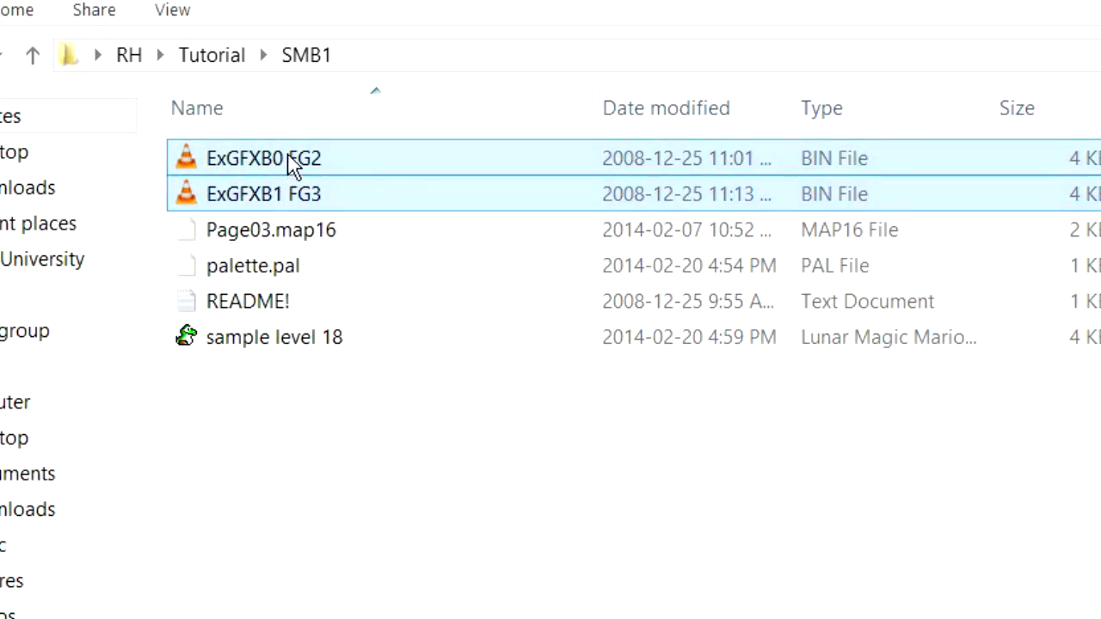
right_click(292, 166)
click(370, 368)
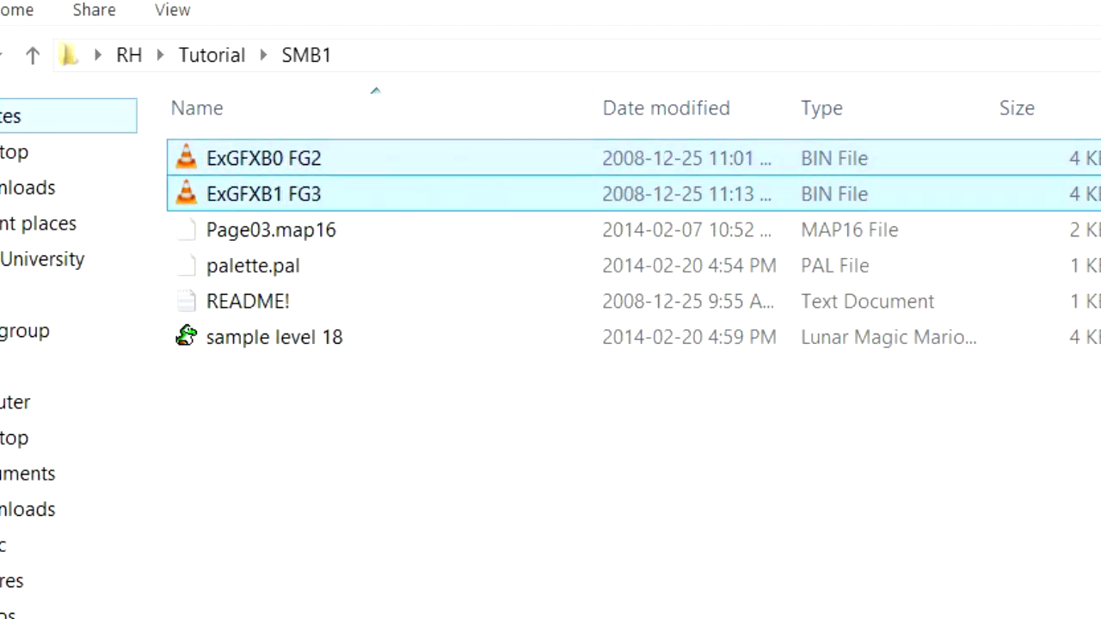
click(2, 54)
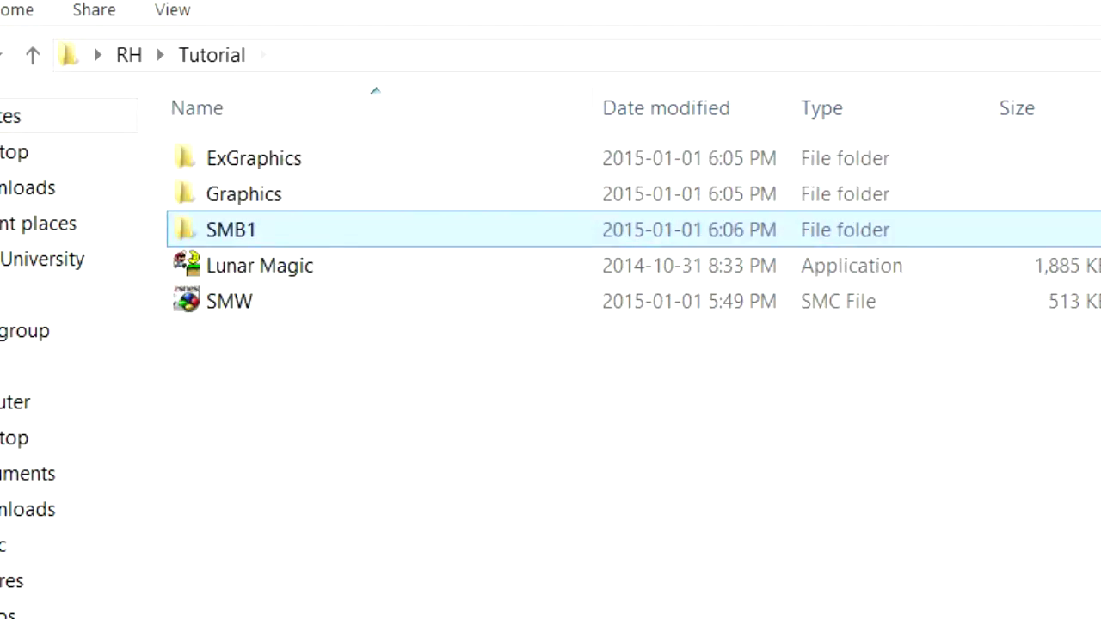
double_click(220, 162)
right_click(344, 331)
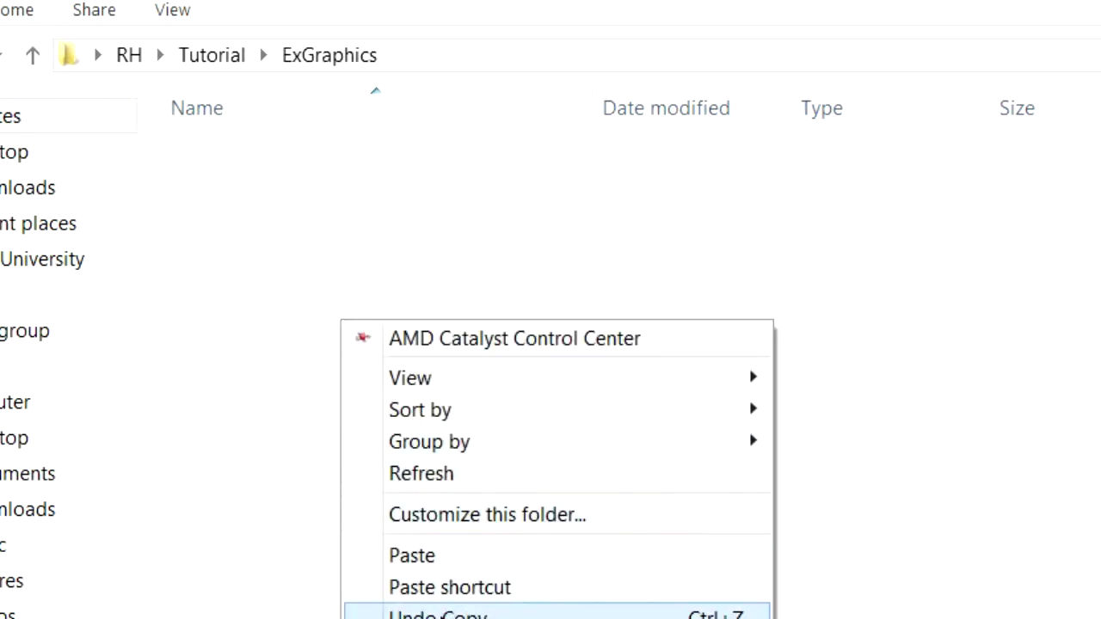
click(432, 566)
click(348, 254)
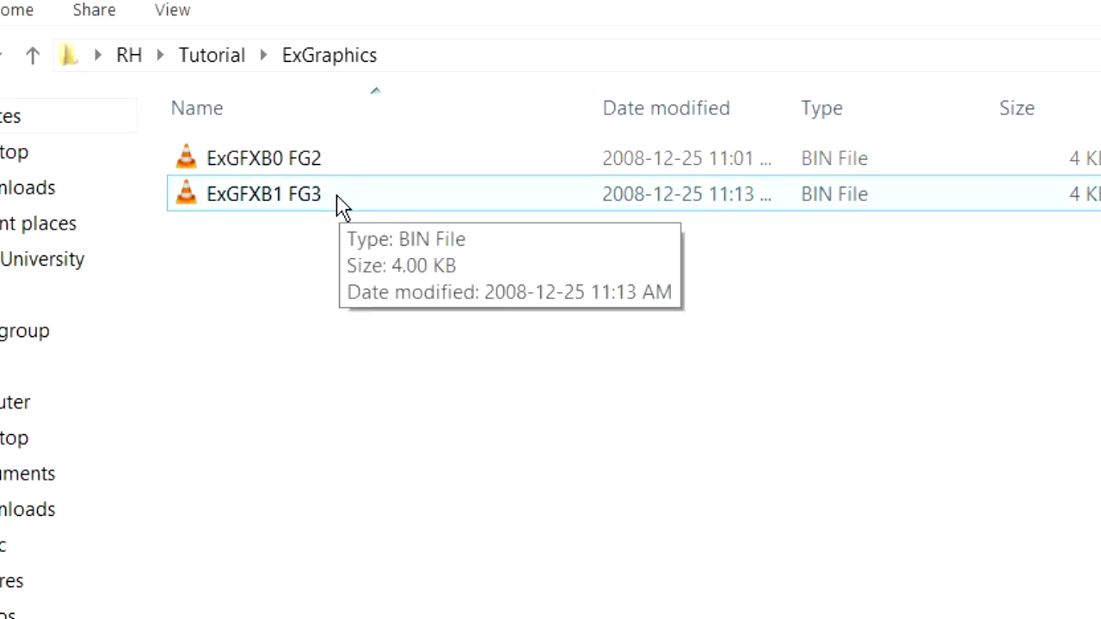
Step: Rename the ExGFXB0 FG2 file in the ExGraphics folder to ExGFXB0
right_click(336, 166)
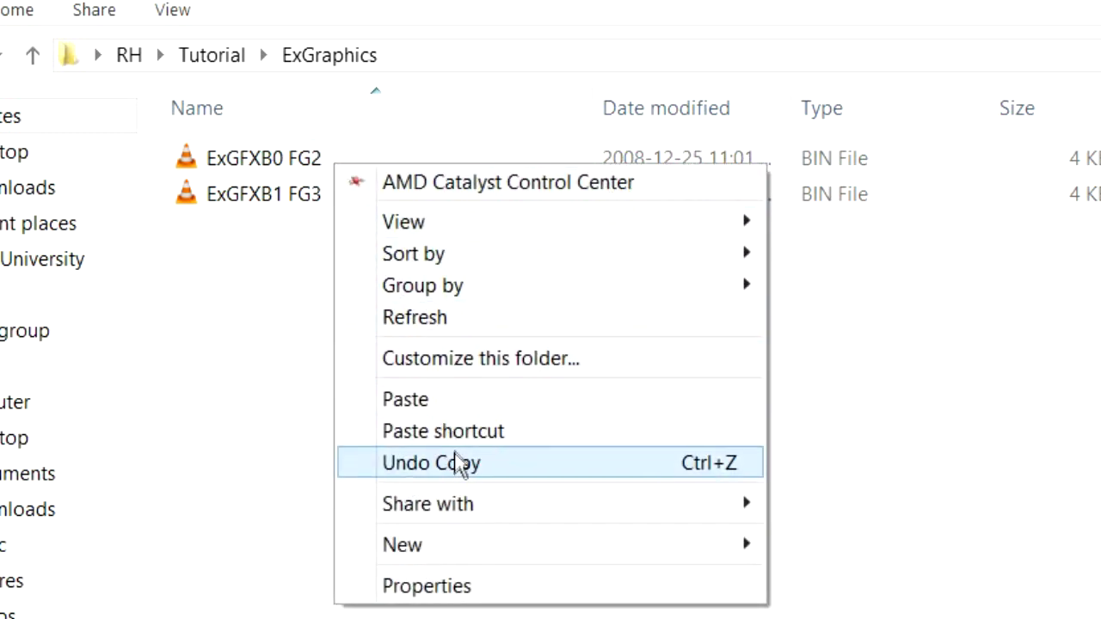
click(290, 164)
right_click(290, 166)
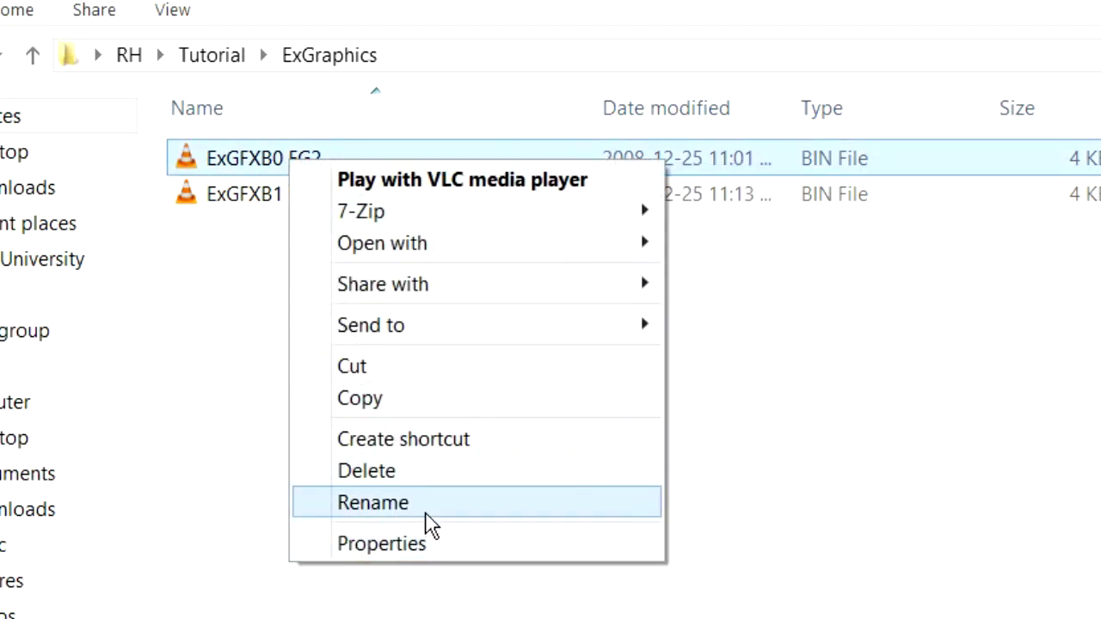
click(425, 502)
key(Right)
key(BackSpace)
key(BackSpace)
key(BackSpace)
key(BackSpace)
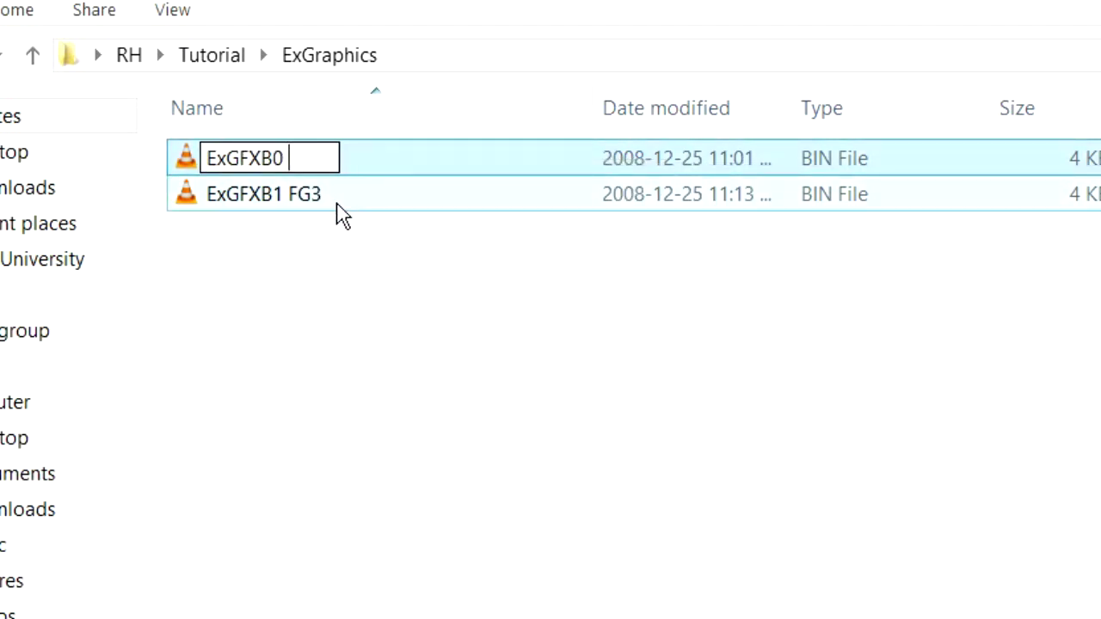
Step: Rename the ExGFXB1 FG3 file in the ExGraphics folder to ExGFXB1
click(293, 198)
right_click(295, 201)
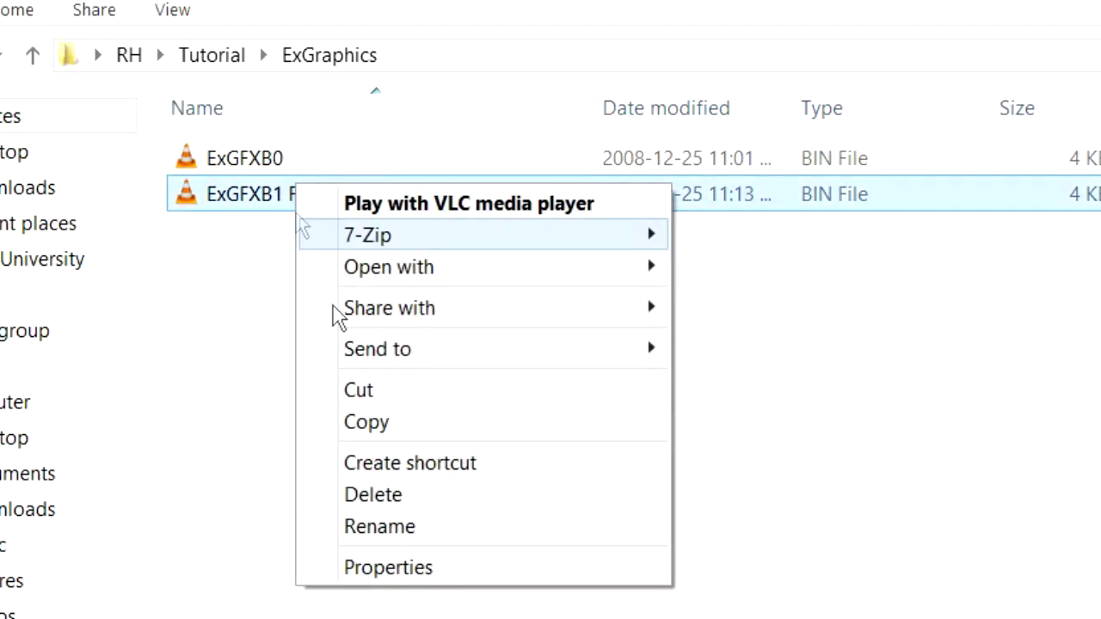
click(413, 526)
key(Right)
key(BackSpace)
key(BackSpace)
key(BackSpace)
key(BackSpace)
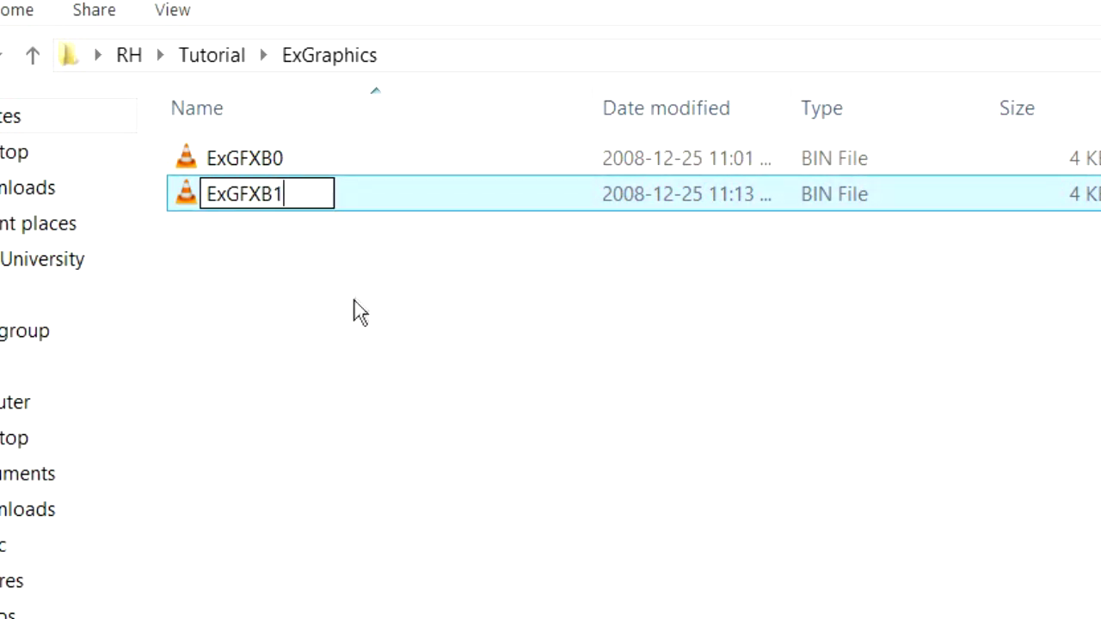
click(313, 236)
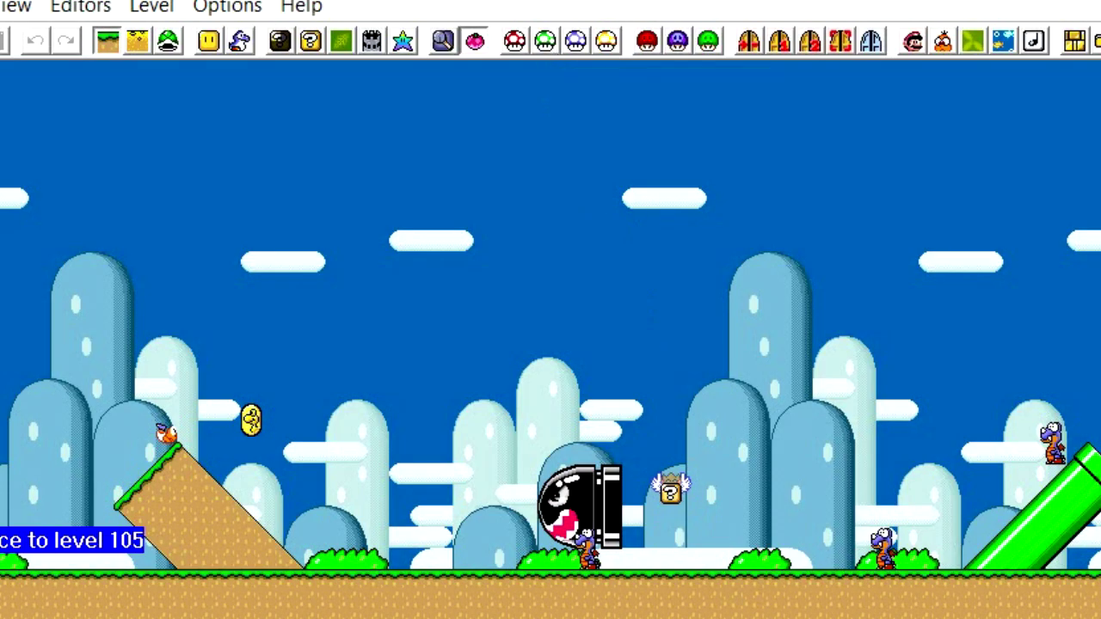
Step: Copy Page03.map16 from the SMB1 folder into the Tutorial folder
key(alt+Tab)
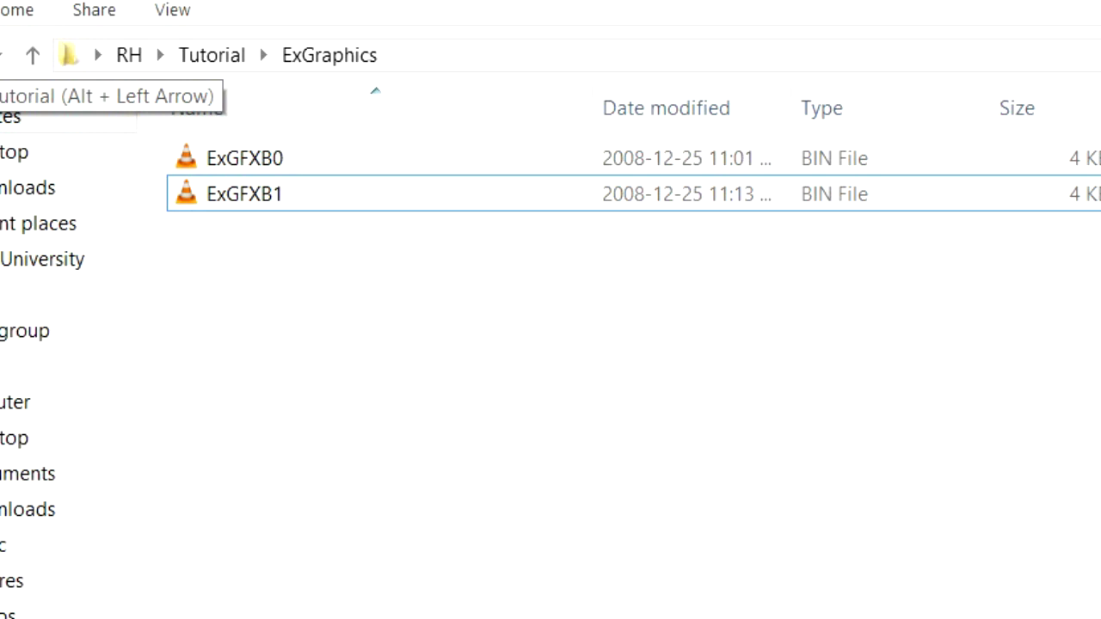
key(alt+Left)
double_click(277, 228)
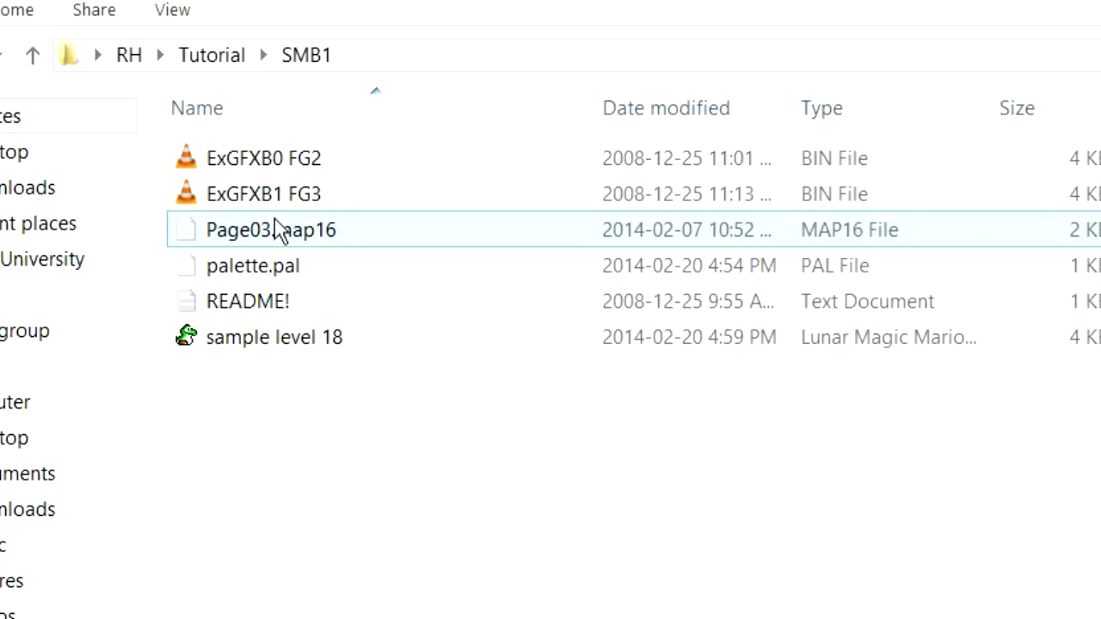
right_click(290, 238)
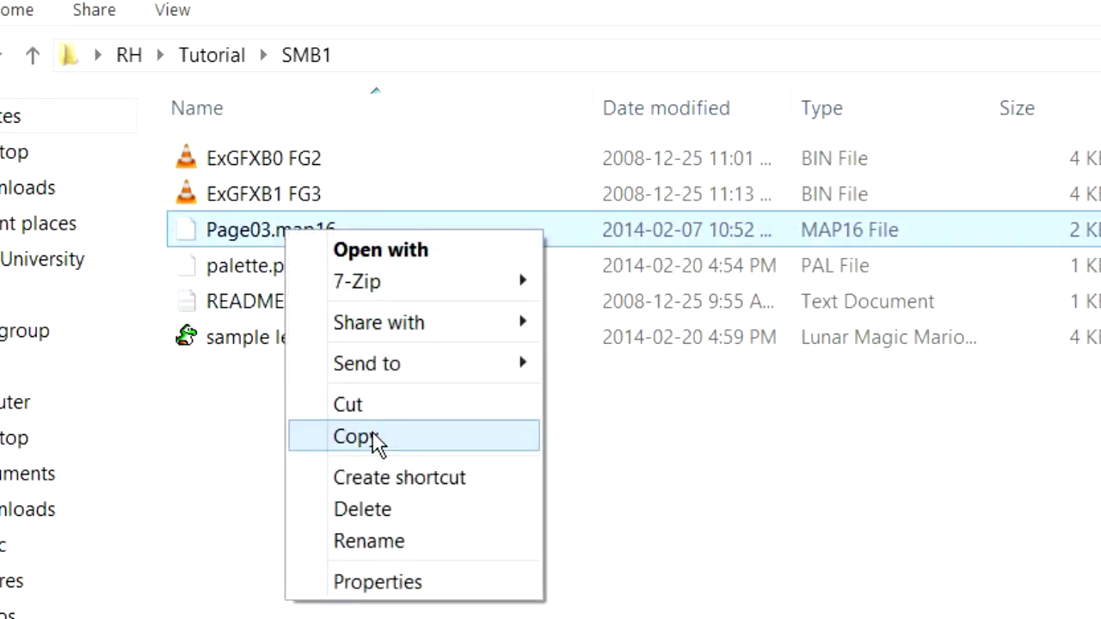
click(319, 438)
key(alt+Left)
right_click(250, 388)
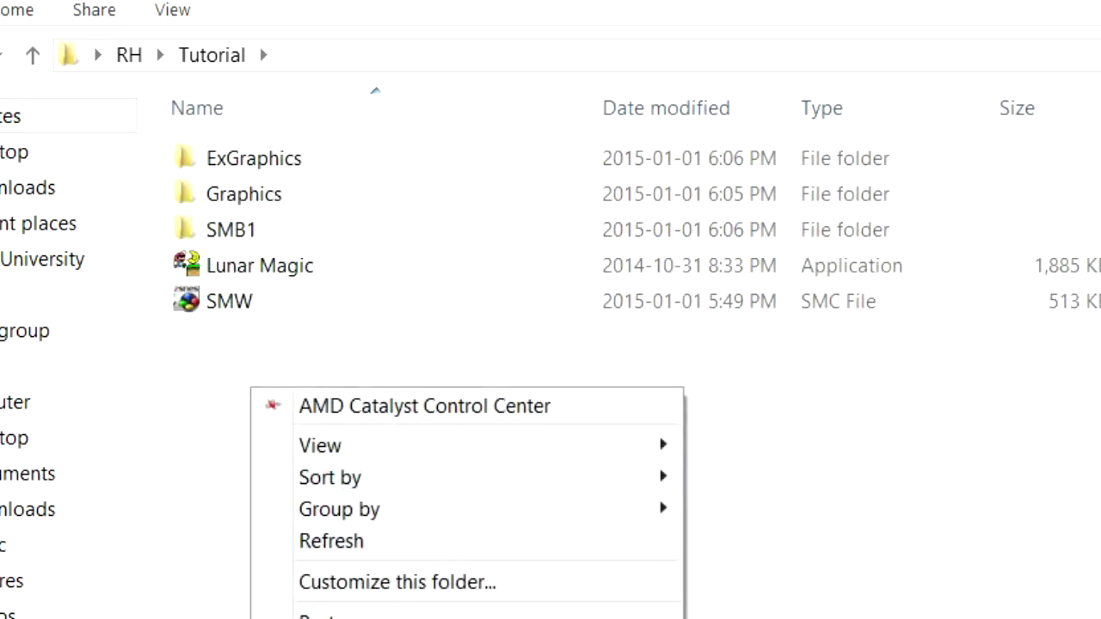
click(327, 615)
click(353, 480)
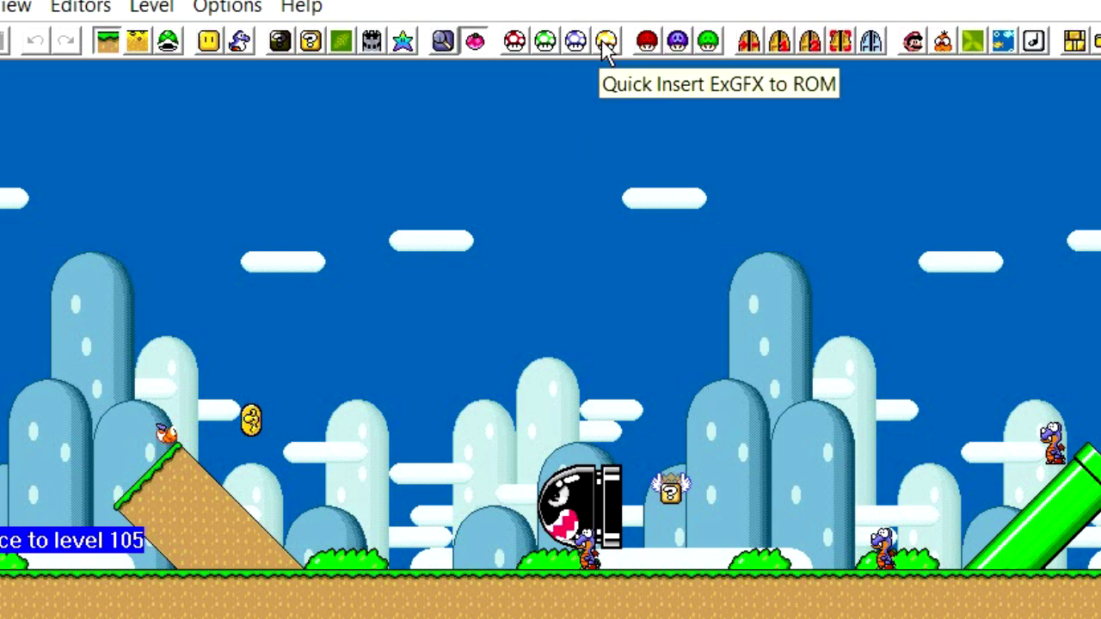
Step: Switch to Lunar Magic, run Quick Insert ExGFX to ROM and answer the graphics format warning
click(606, 43)
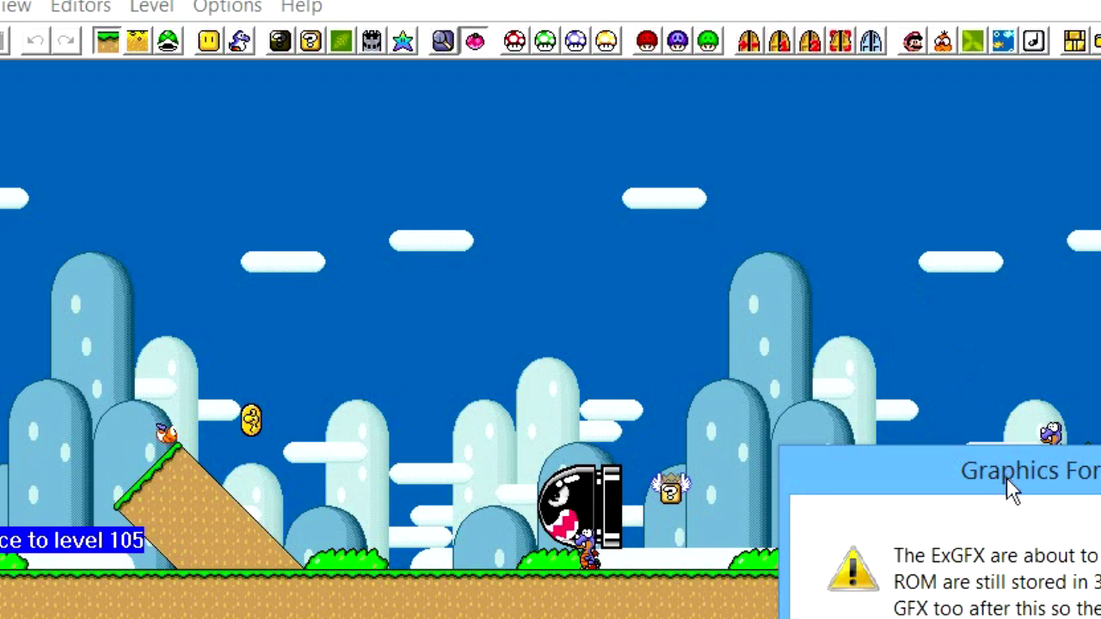
drag(1007, 477, 402, 162)
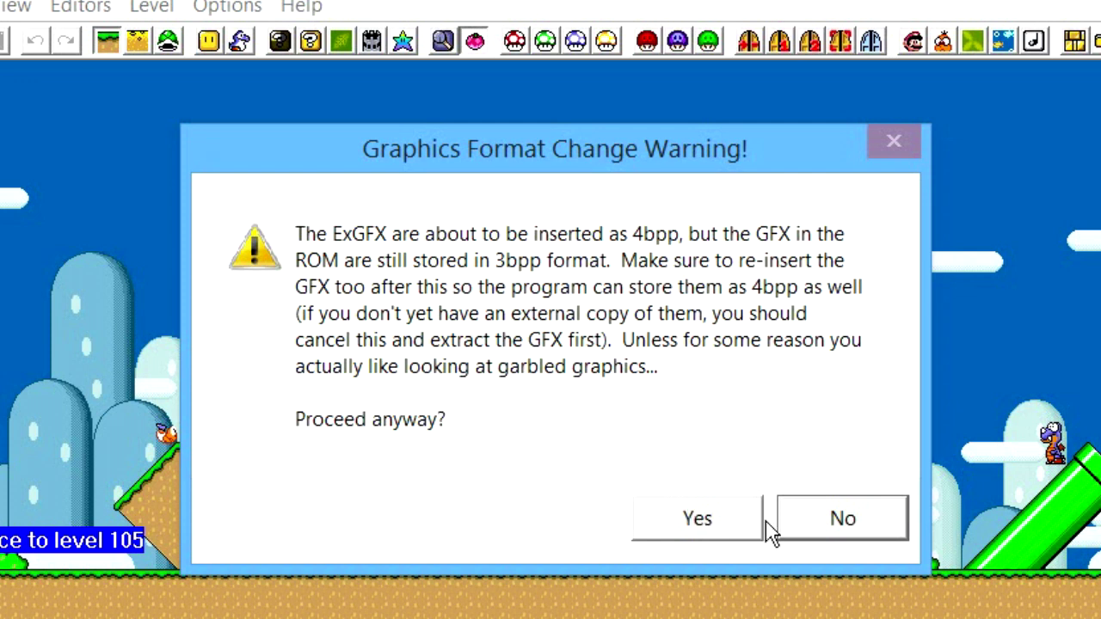
click(886, 544)
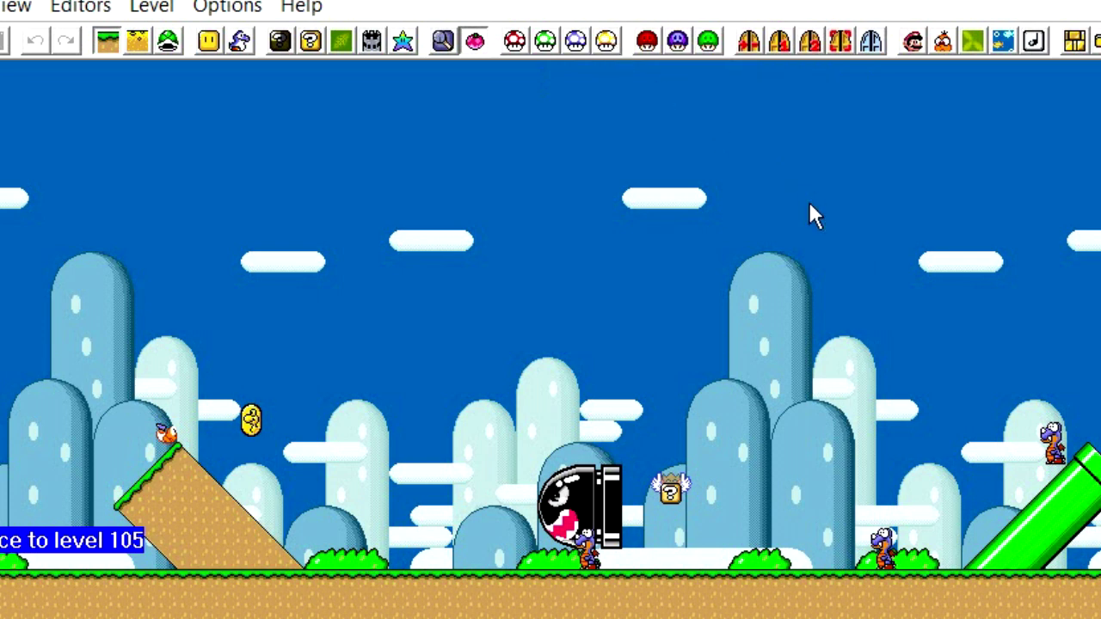
Step: Open the Super GFX Bypass settings for level 105 and enable bypass of the standard FG/BG/SP graphics
click(607, 42)
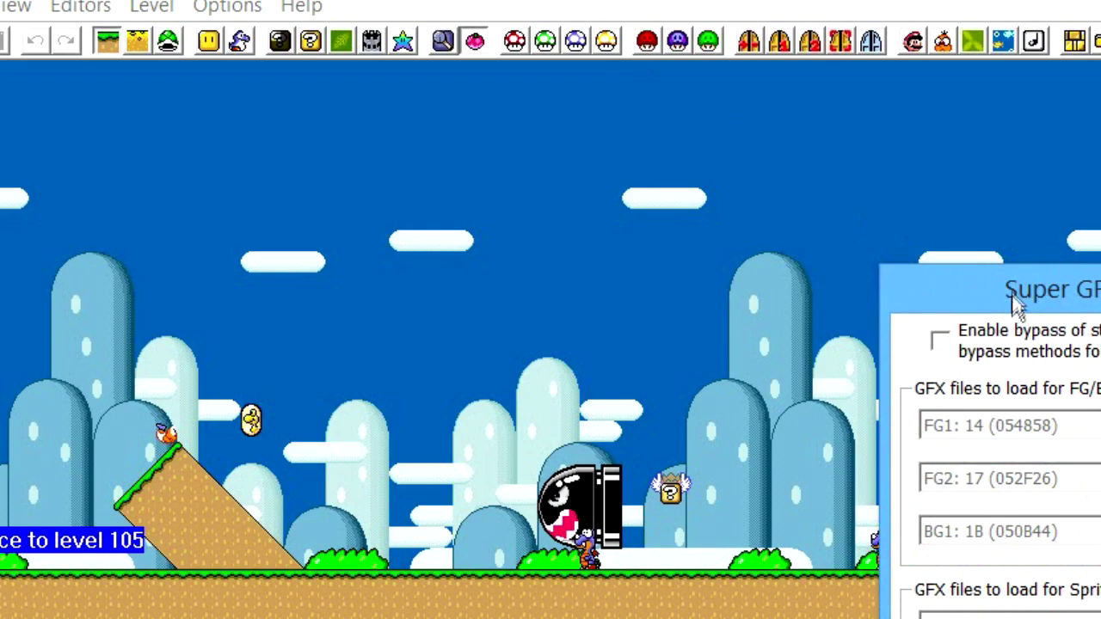
drag(979, 302, 411, 53)
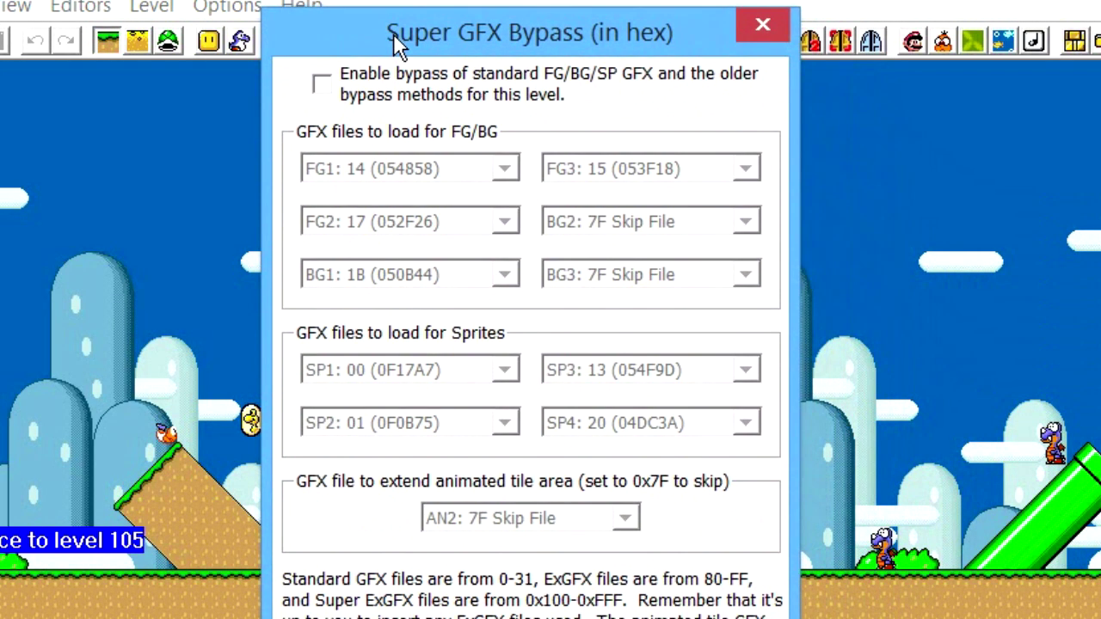
drag(393, 33, 388, 27)
click(317, 79)
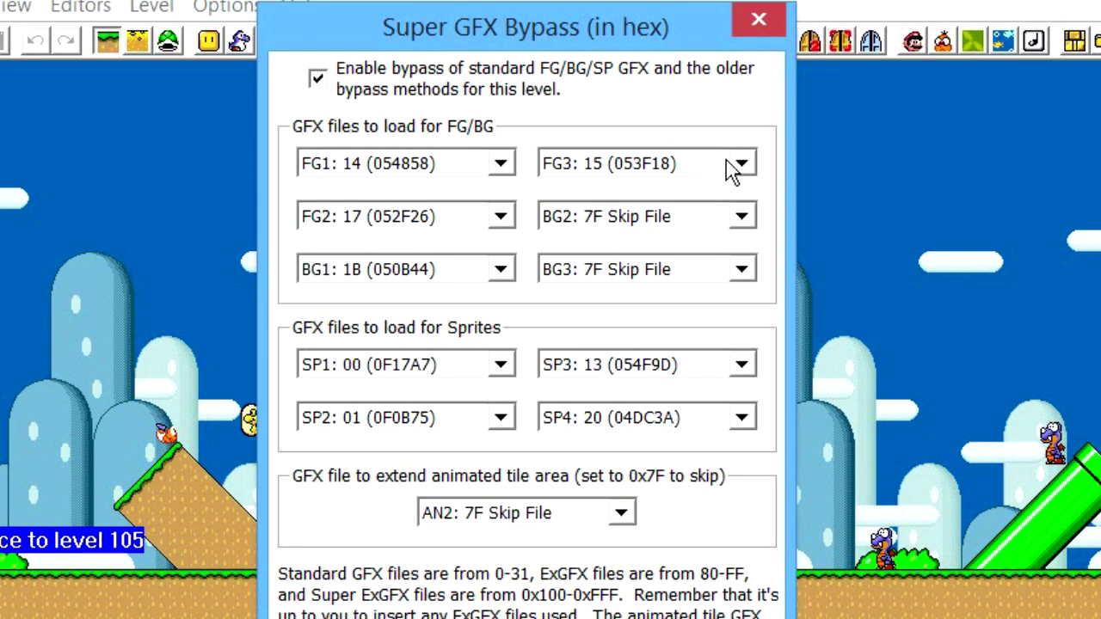
Step: Set the level's FG2 graphics file to ExGFX B0
click(501, 218)
drag(506, 272, 507, 280)
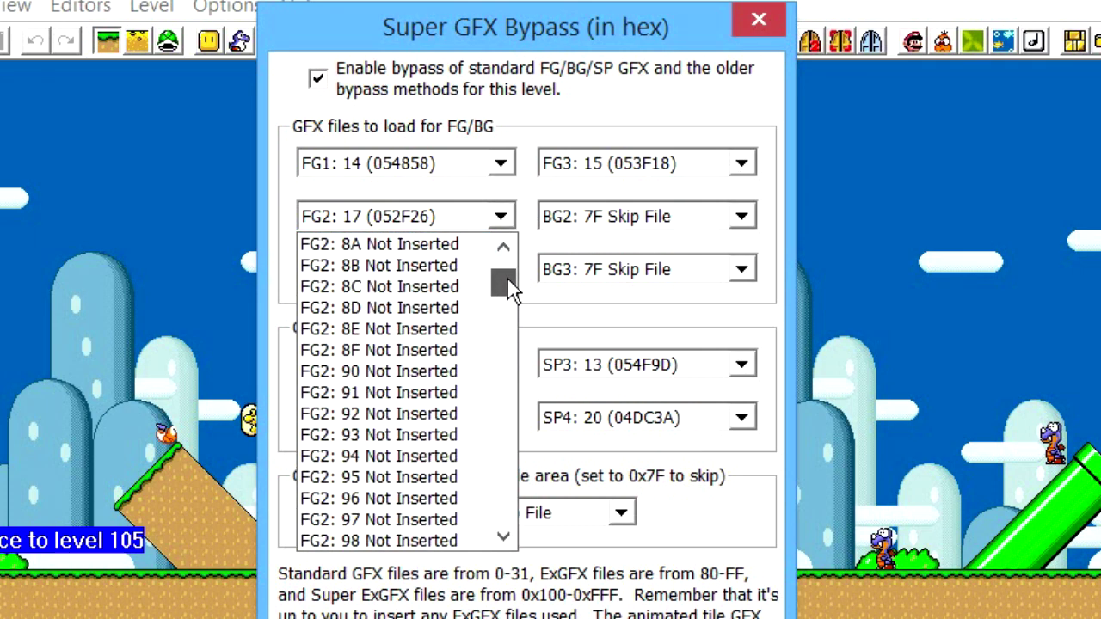
scroll(443, 376, up, 1)
scroll(444, 376, down, 2)
scroll(447, 378, down, 9)
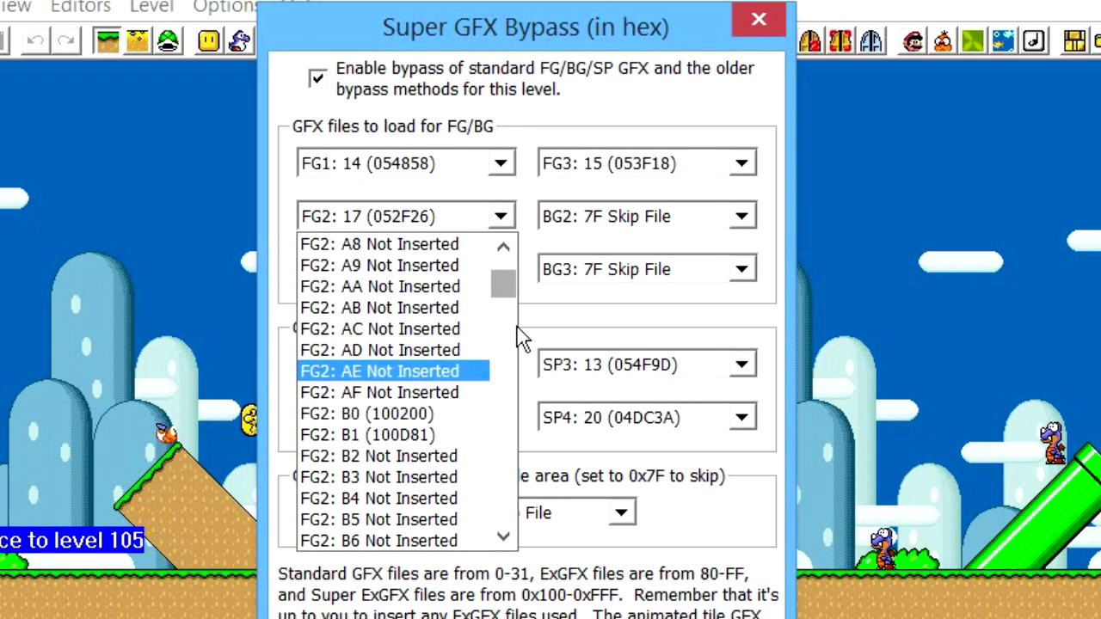
drag(507, 294, 511, 283)
scroll(456, 387, down, 6)
scroll(439, 434, down, 19)
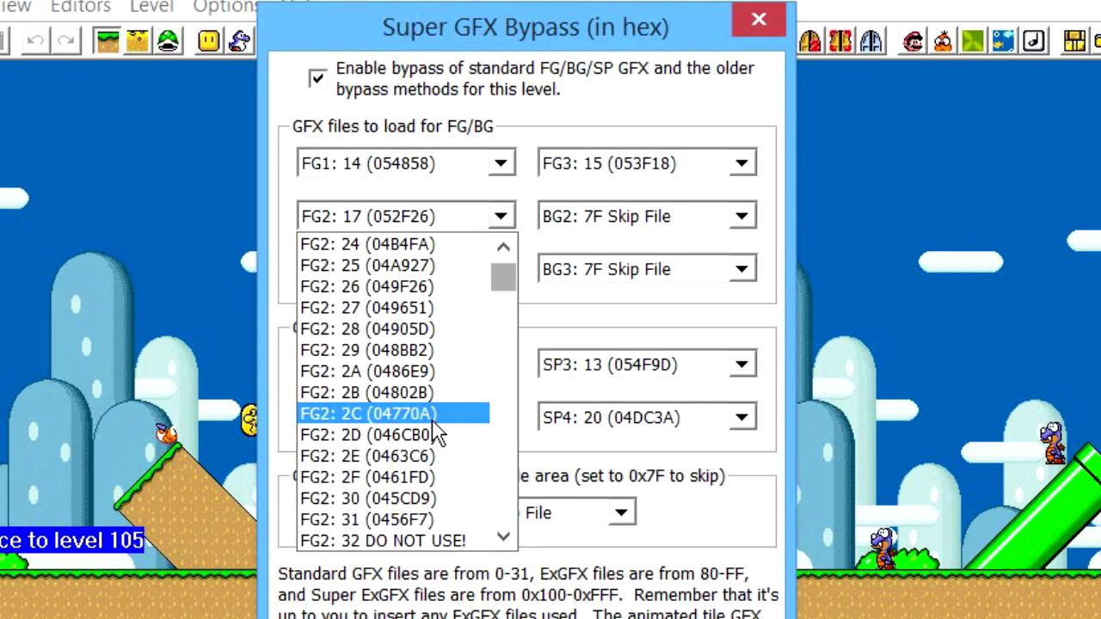
scroll(439, 434, down, 11)
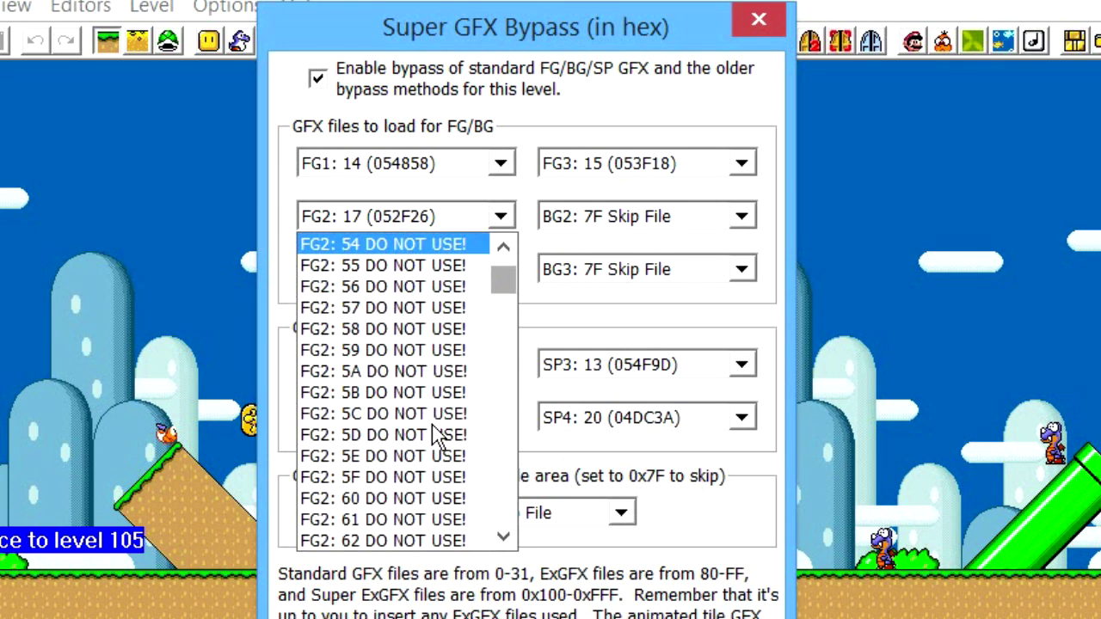
scroll(441, 447, down, 3)
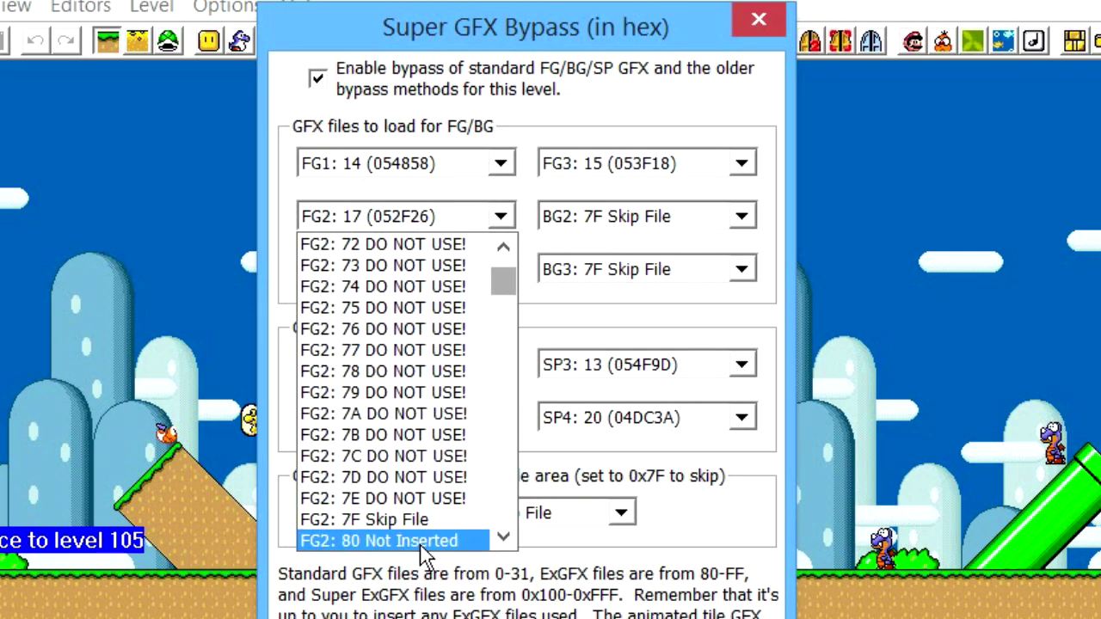
scroll(428, 550, down, 18)
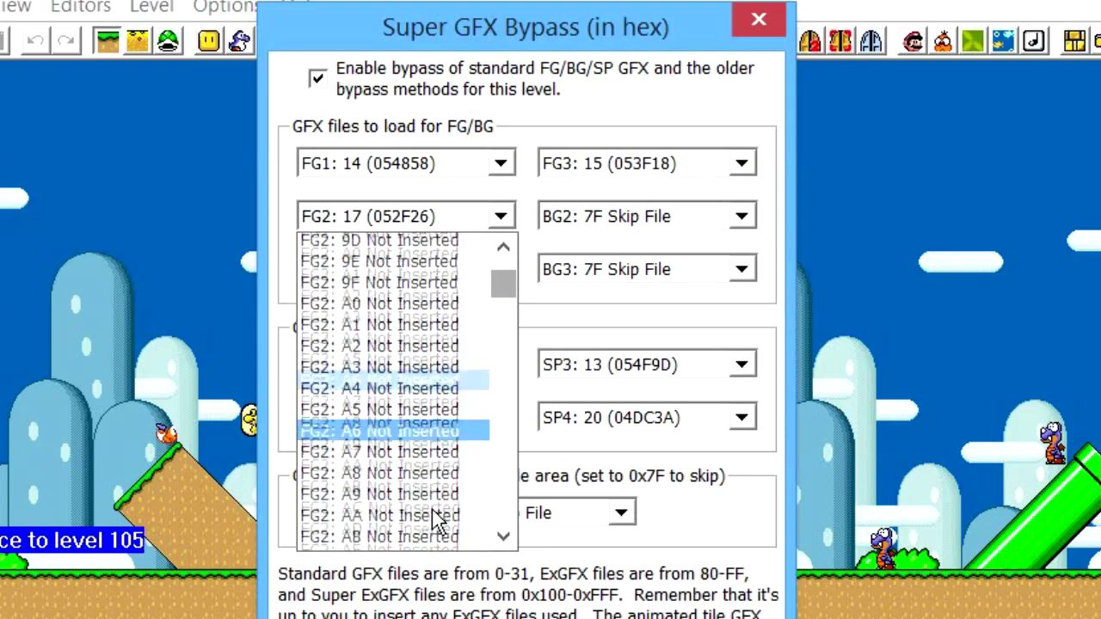
click(454, 414)
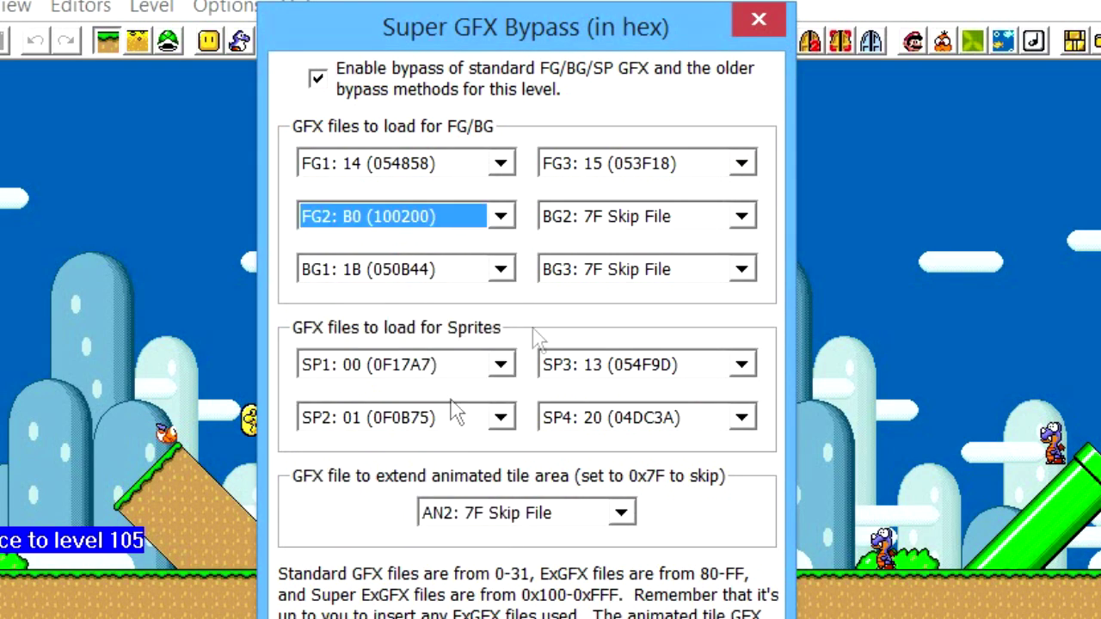
Step: Set the level's FG3 graphics file to B1 and apply the Super GFX Bypass settings
click(643, 170)
scroll(615, 344, down, 15)
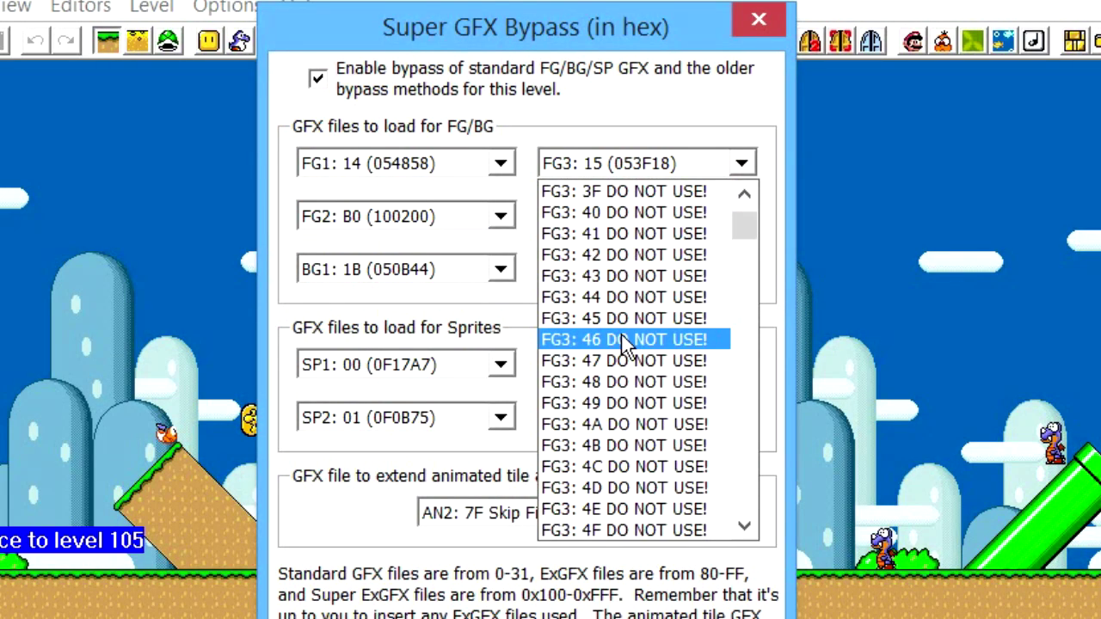
scroll(626, 344, down, 13)
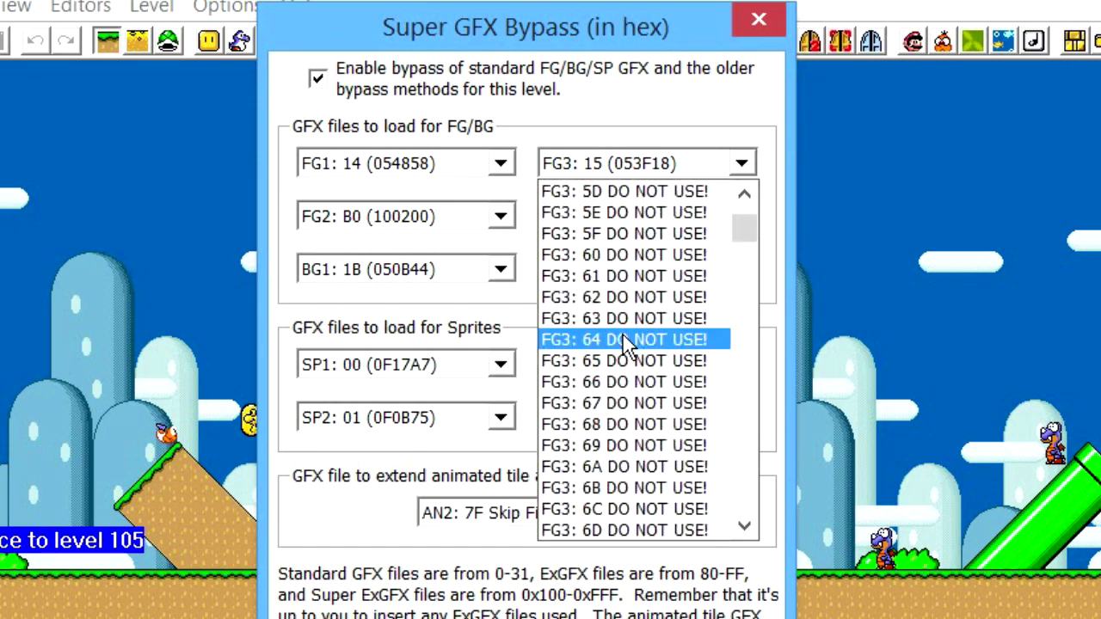
scroll(627, 342, down, 17)
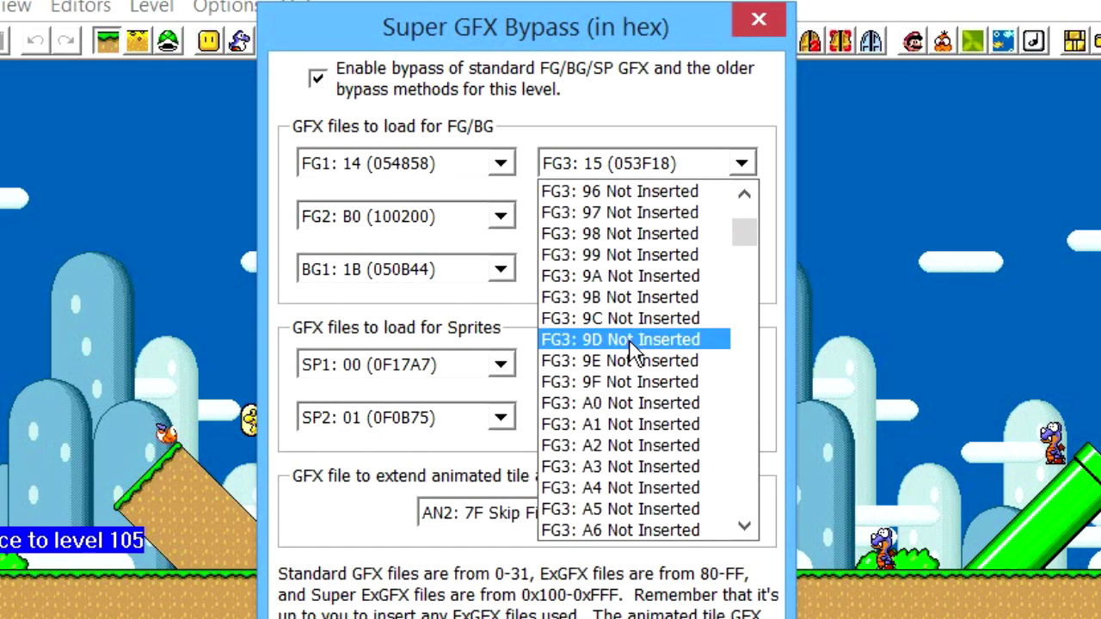
scroll(637, 378, down, 3)
click(628, 507)
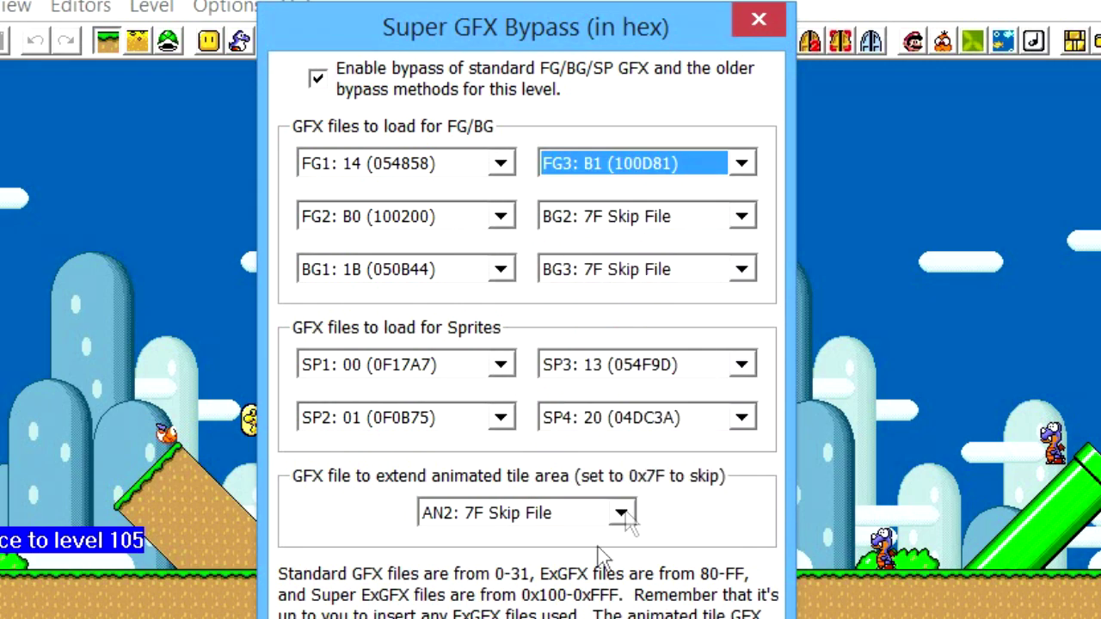
key(Return)
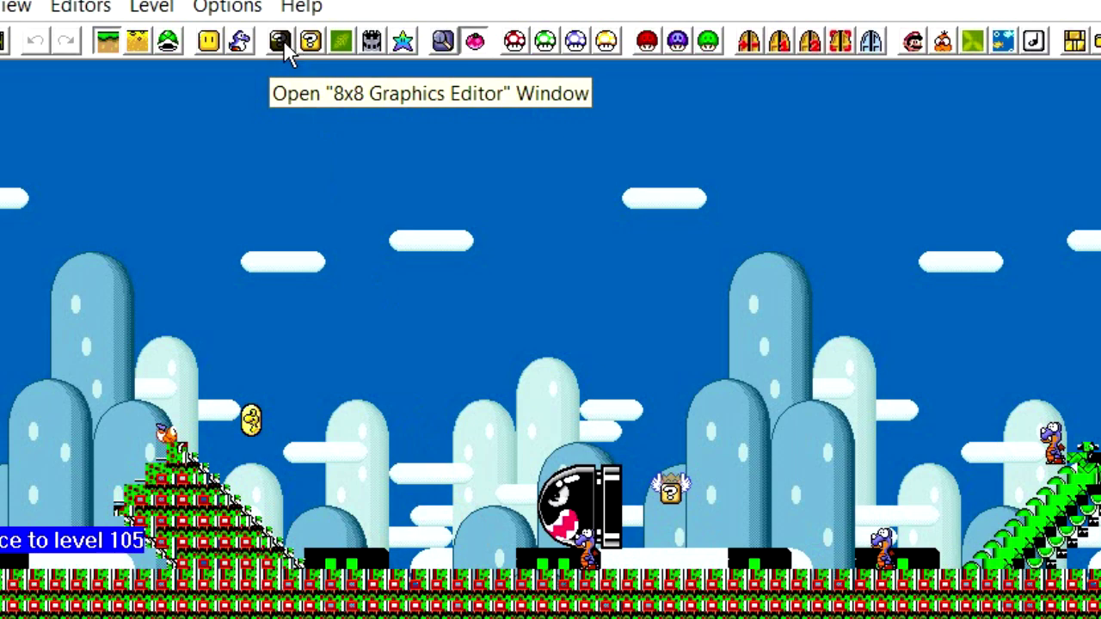
Step: Import Page03.map16 from the Tutorial folder onto page 3 of the 16x16 tile map editor and save the Map16 data
click(311, 41)
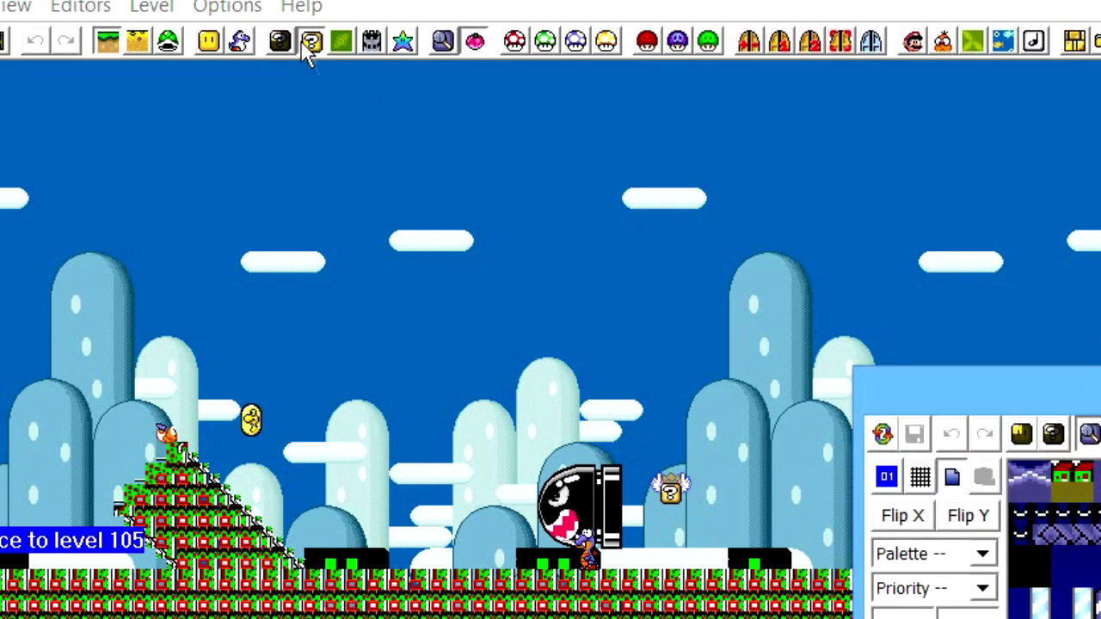
drag(1067, 409, 258, 12)
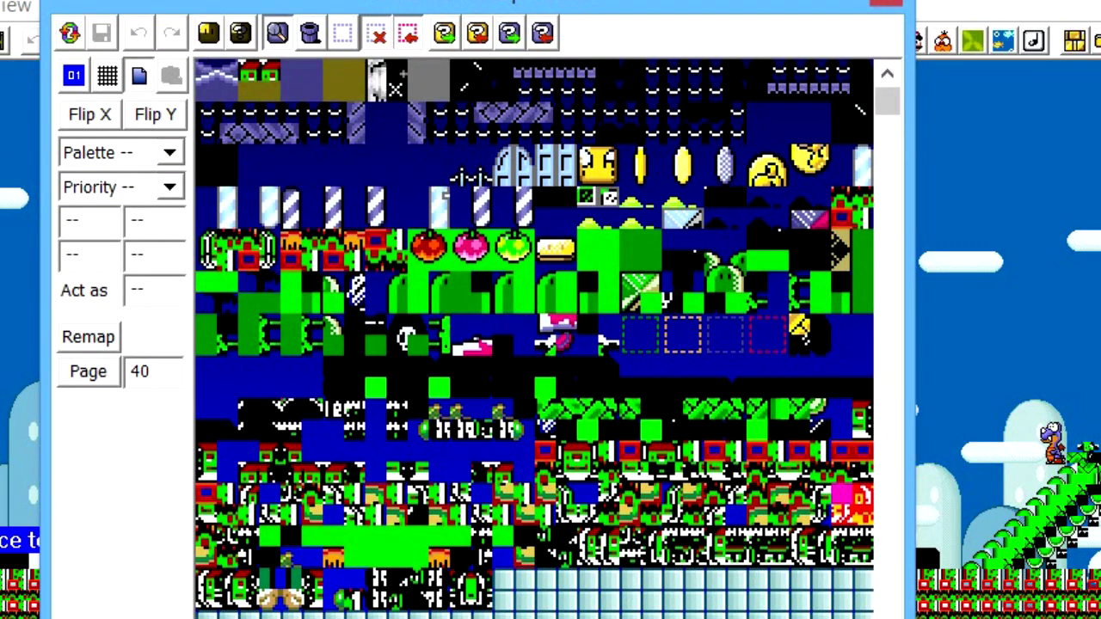
click(673, 379)
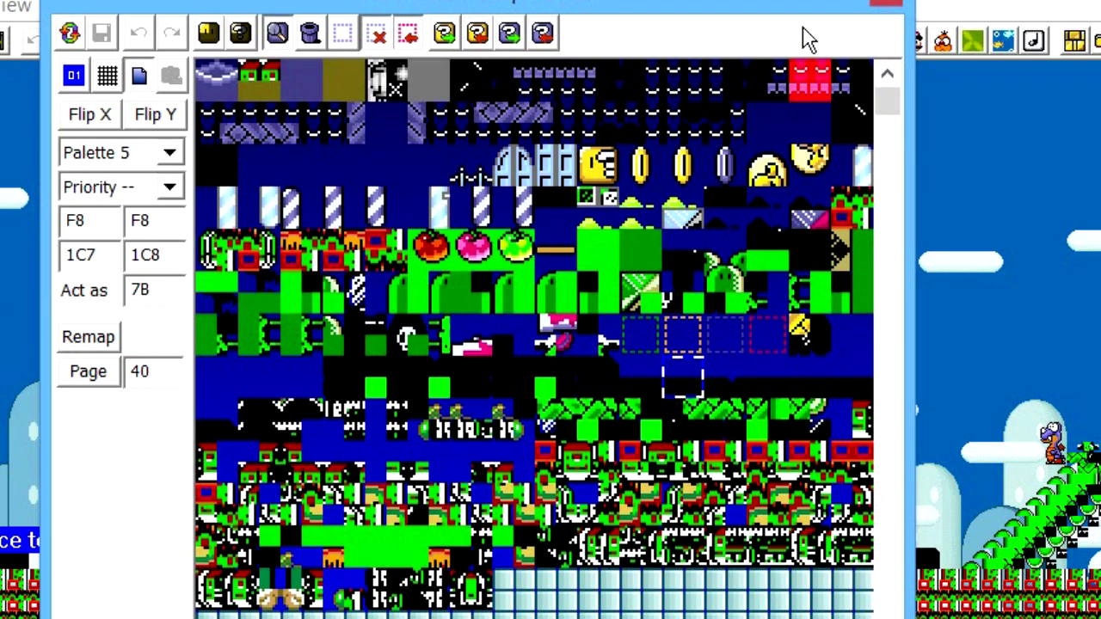
scroll(725, 258, down, 1)
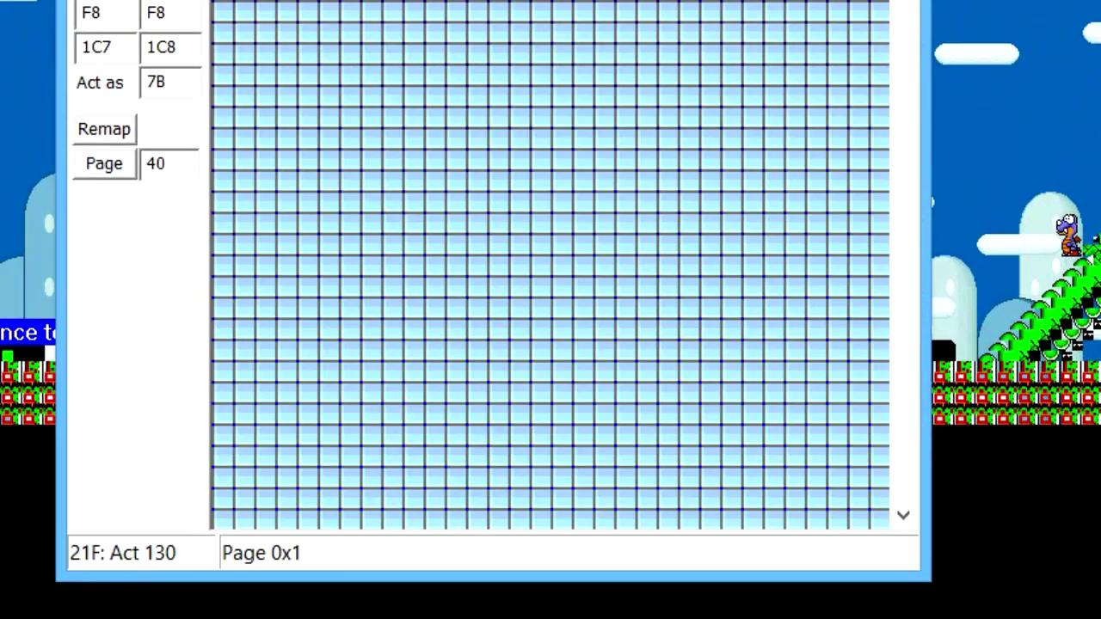
scroll(550, 264, up, 2)
scroll(800, 249, down, 1)
scroll(868, 254, down, 1)
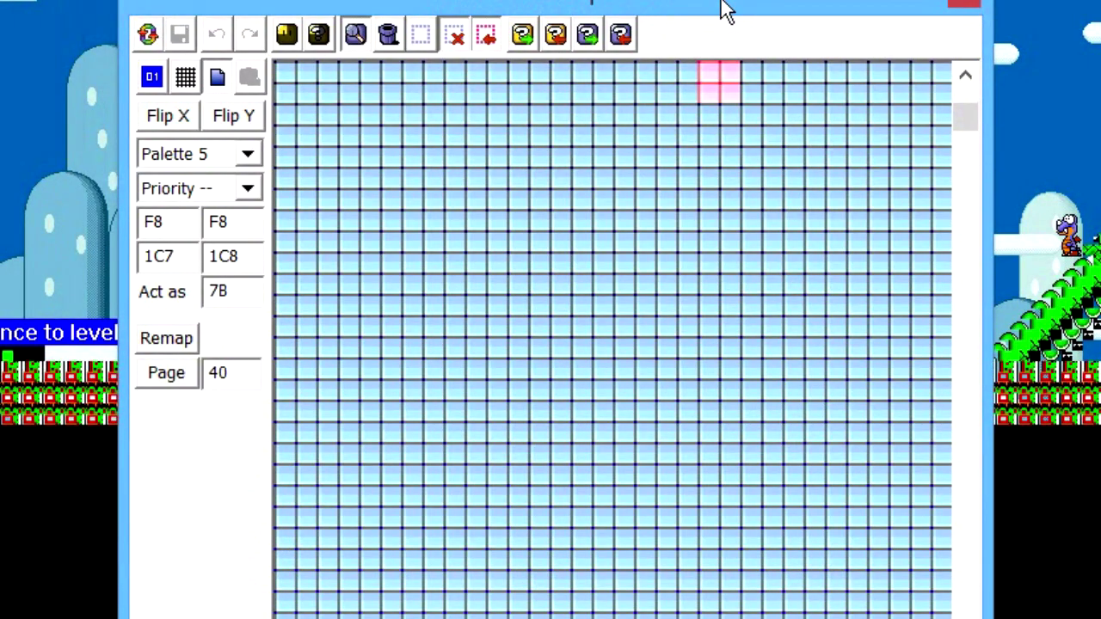
key(F3)
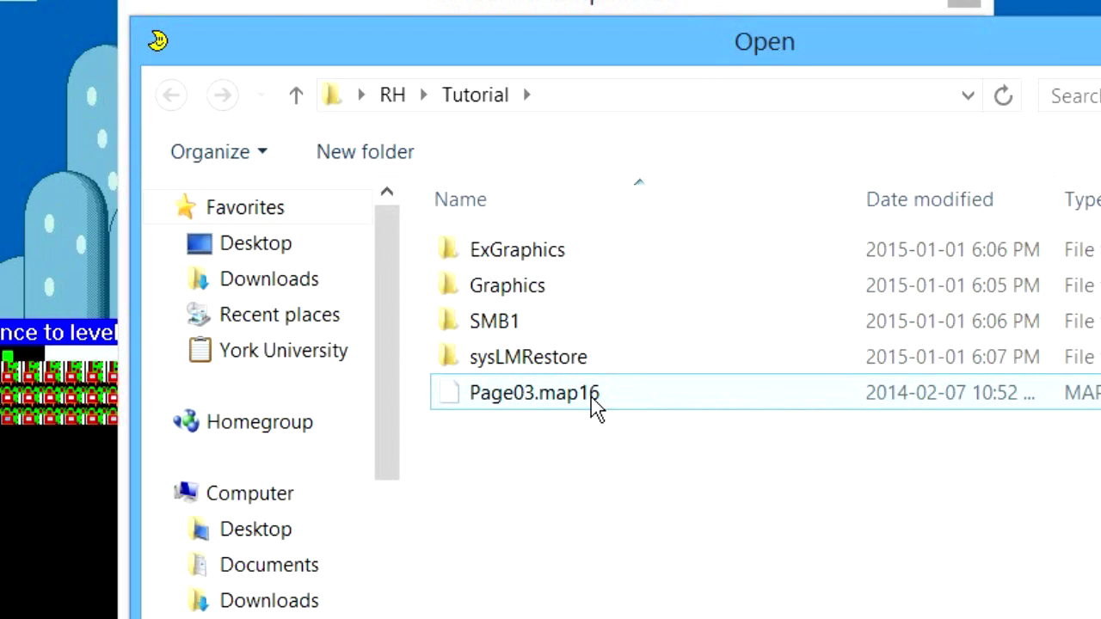
double_click(592, 396)
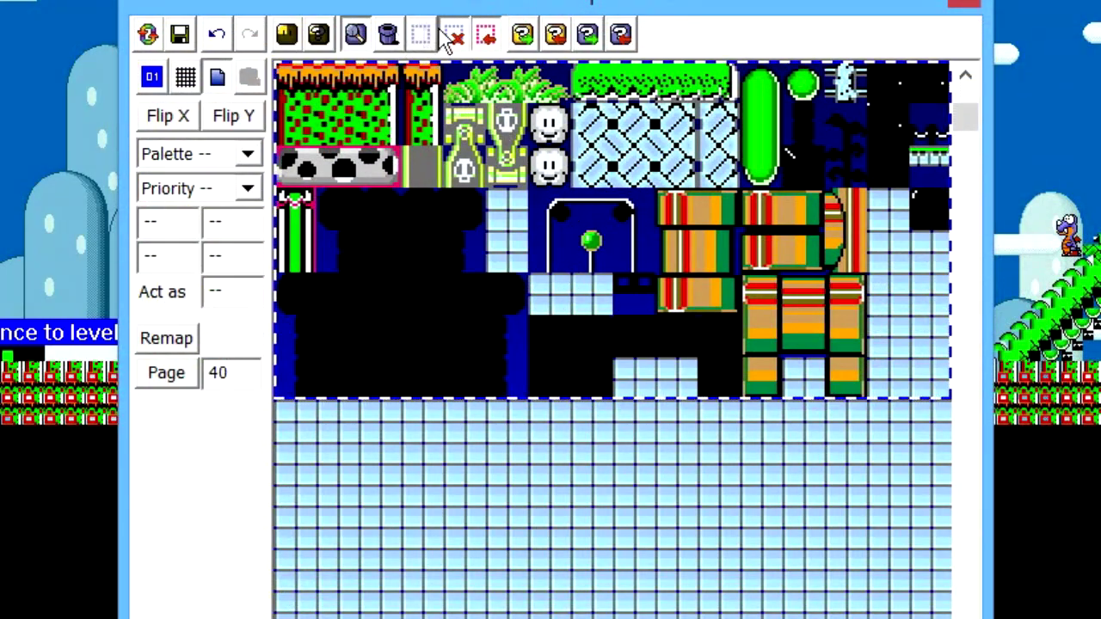
key(F9)
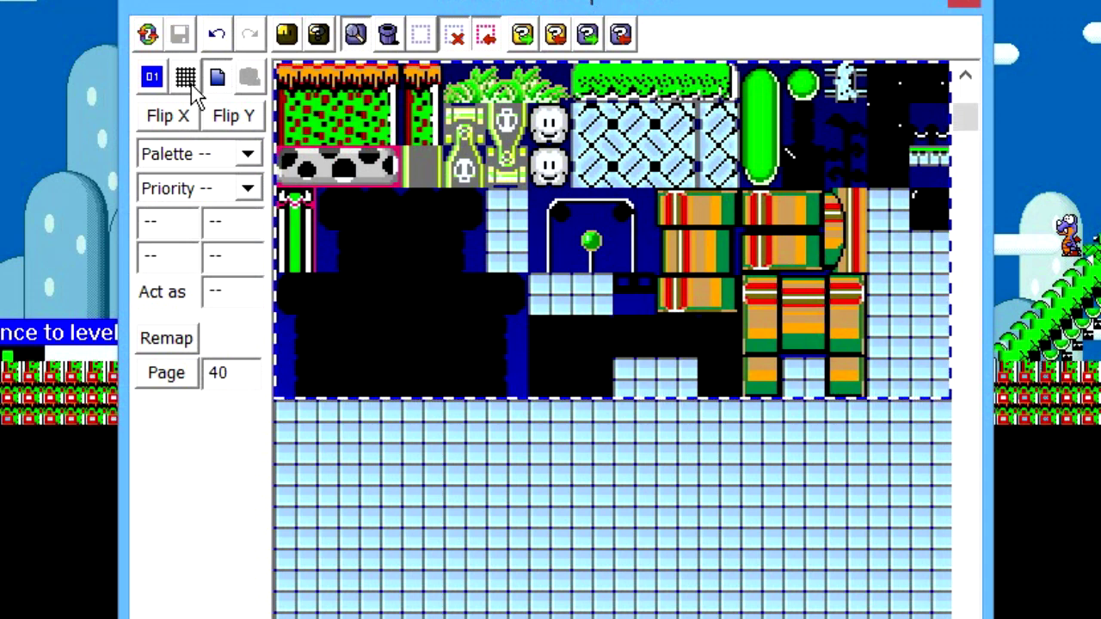
click(963, 3)
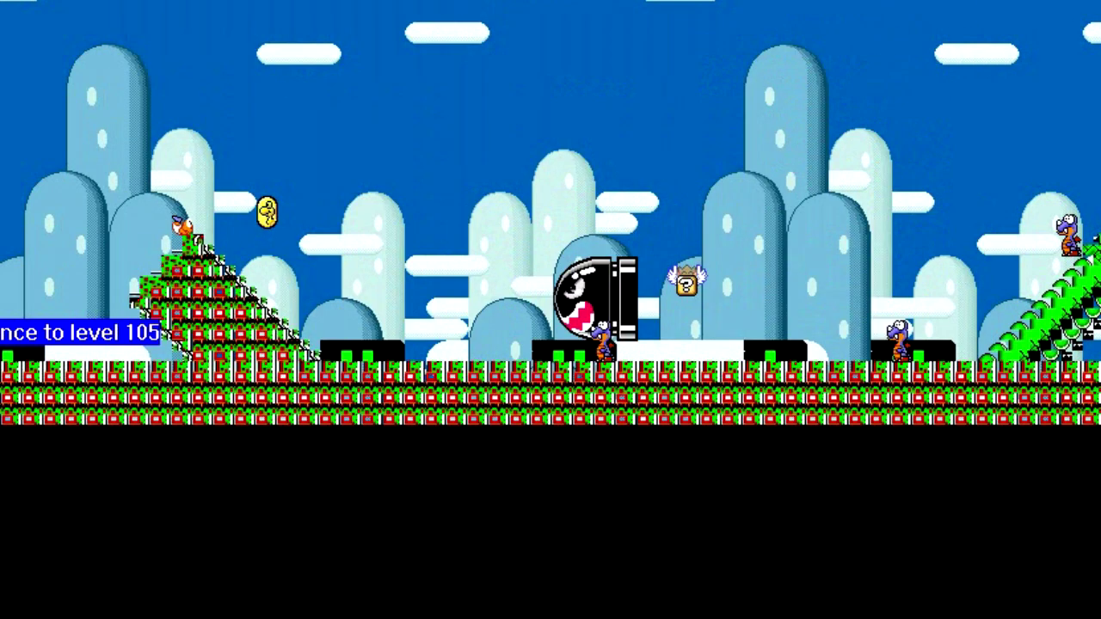
Step: Show Map16 Page 3 tiles 0x300 to 0x3FF under Direct Map16 Access in the Add Objects window
key(Insert)
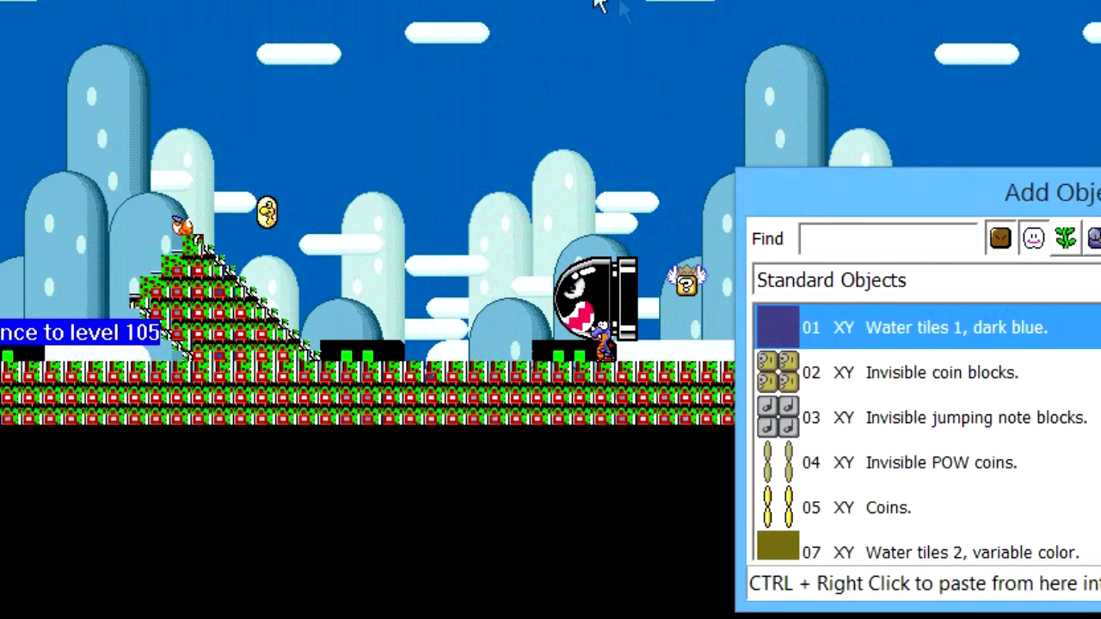
key(Escape)
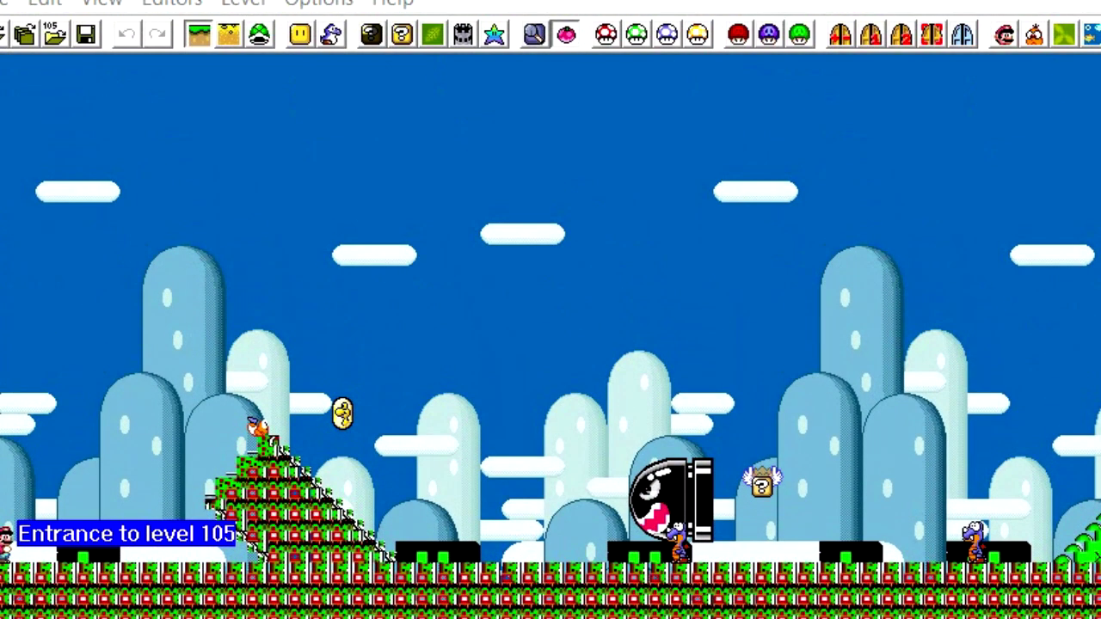
key(Insert)
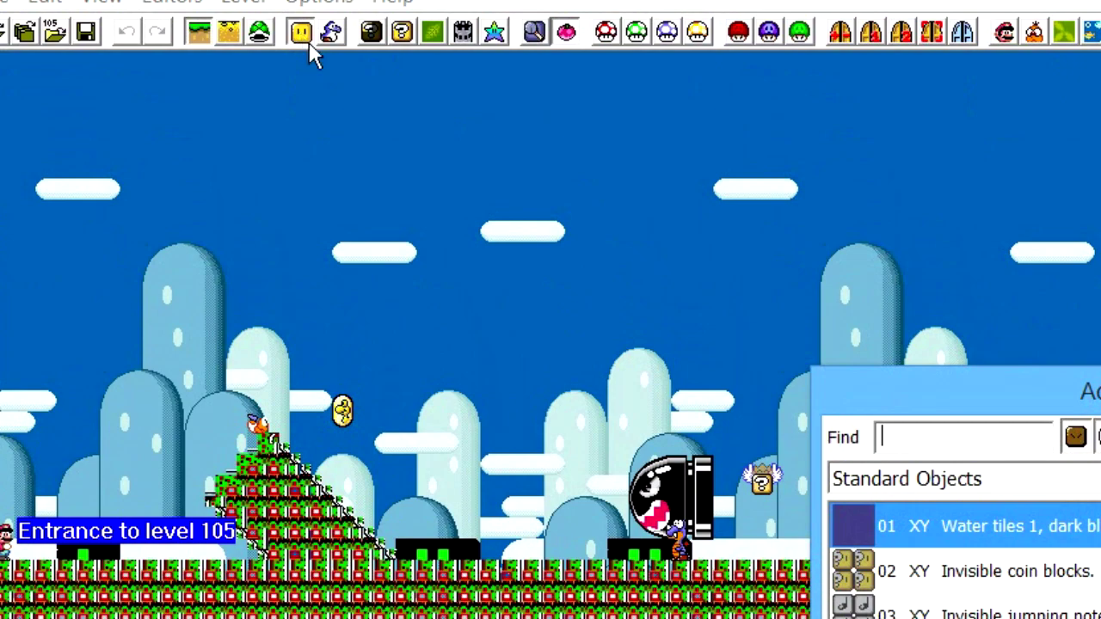
drag(1100, 391, 639, 143)
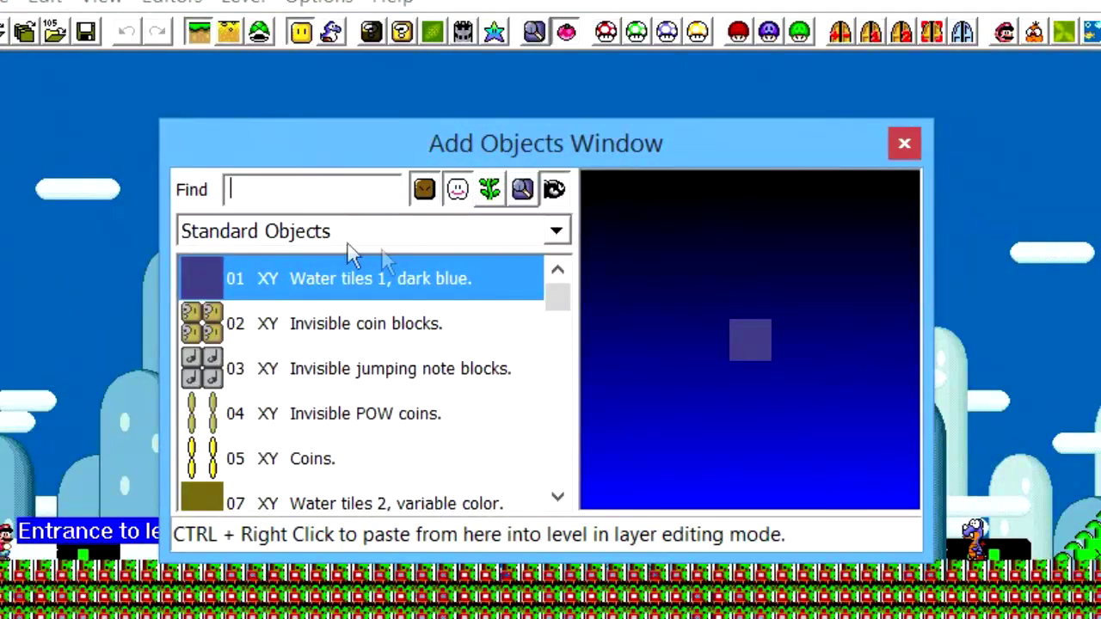
click(558, 231)
click(445, 332)
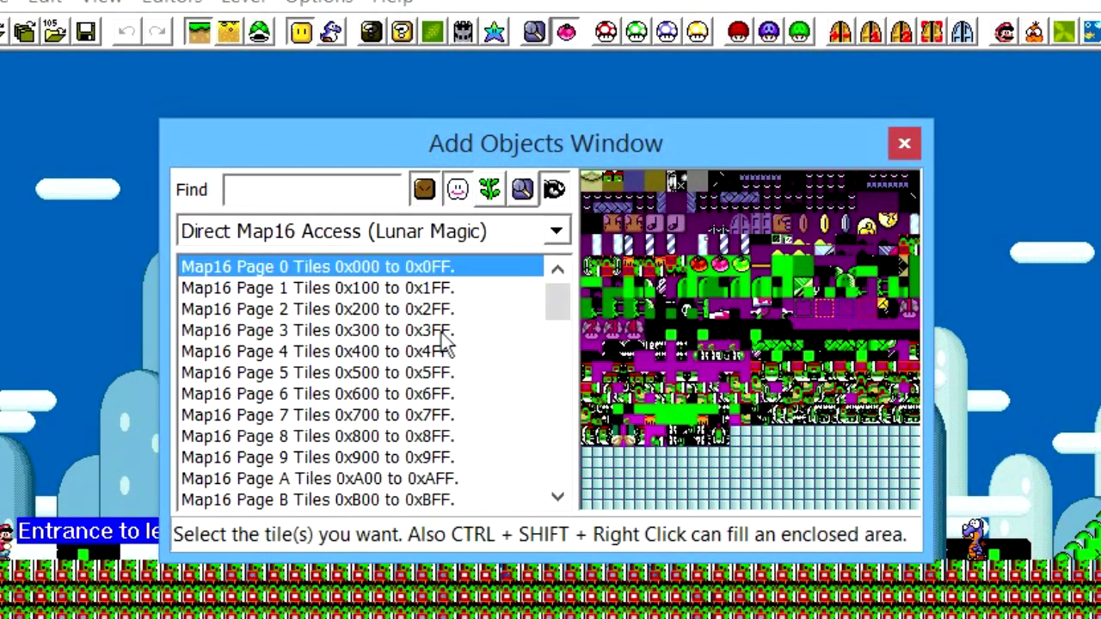
click(341, 329)
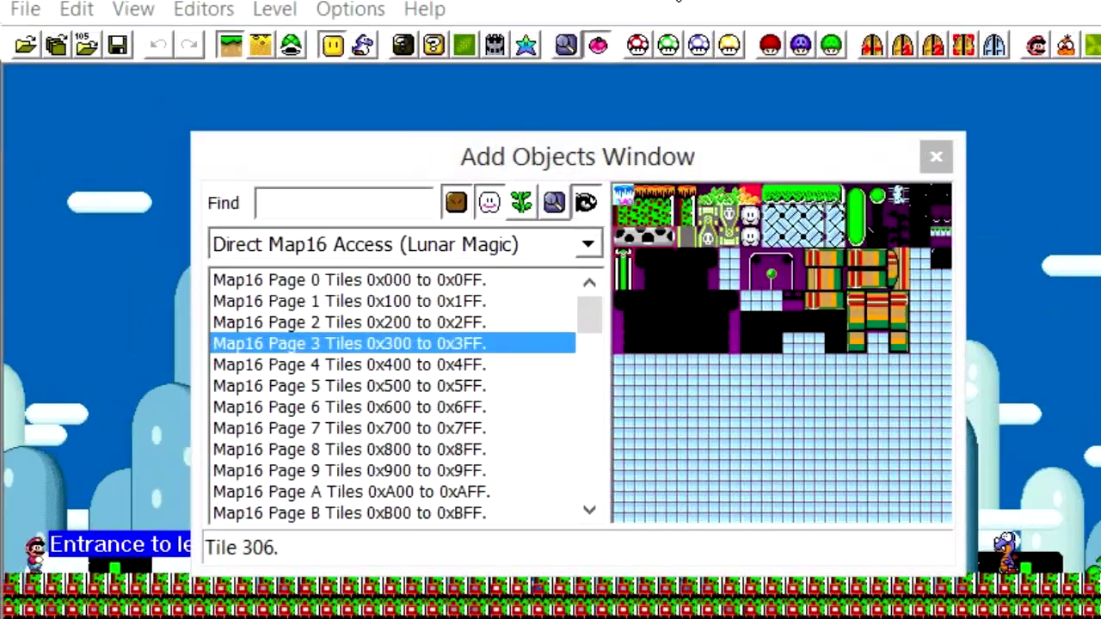
Step: Import palette.pal from the SMB1 folder as the level palette
click(28, 10)
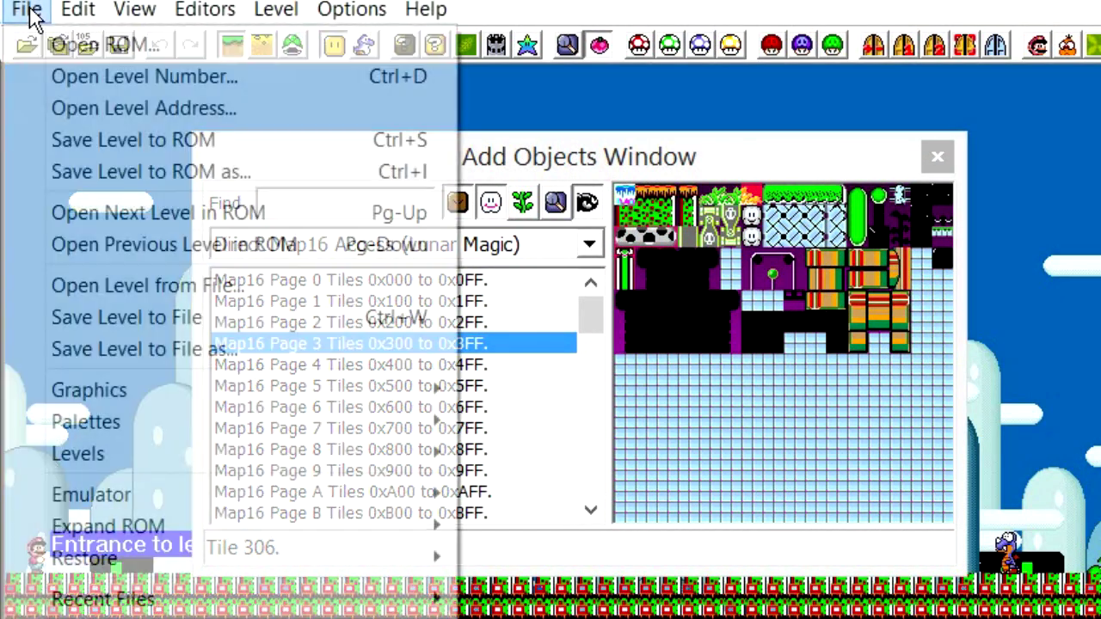
mouse_move(260, 430)
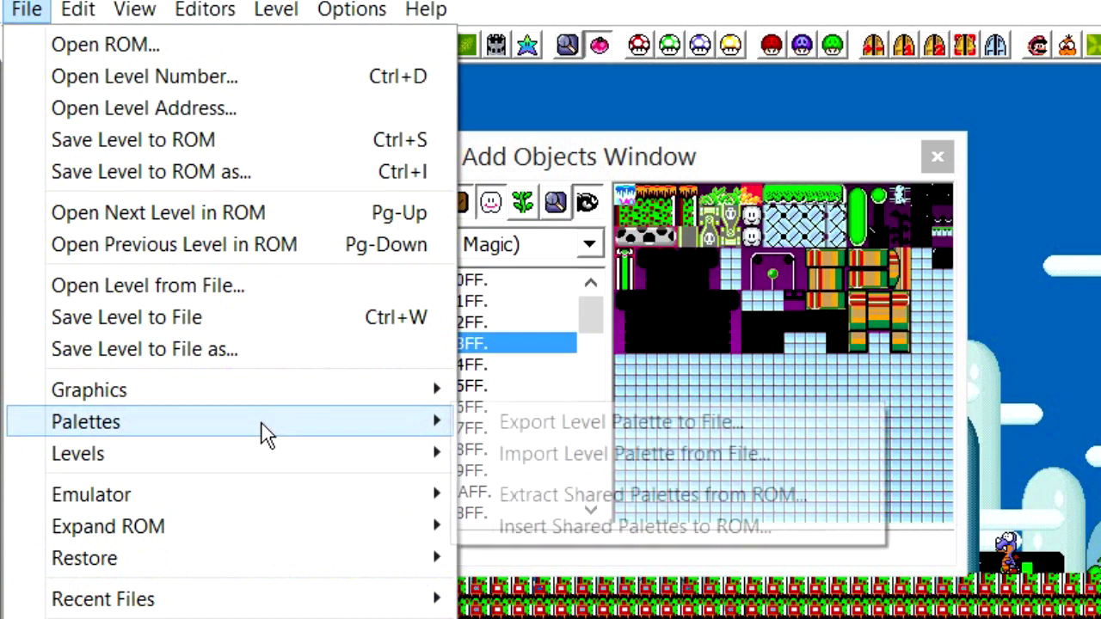
click(601, 458)
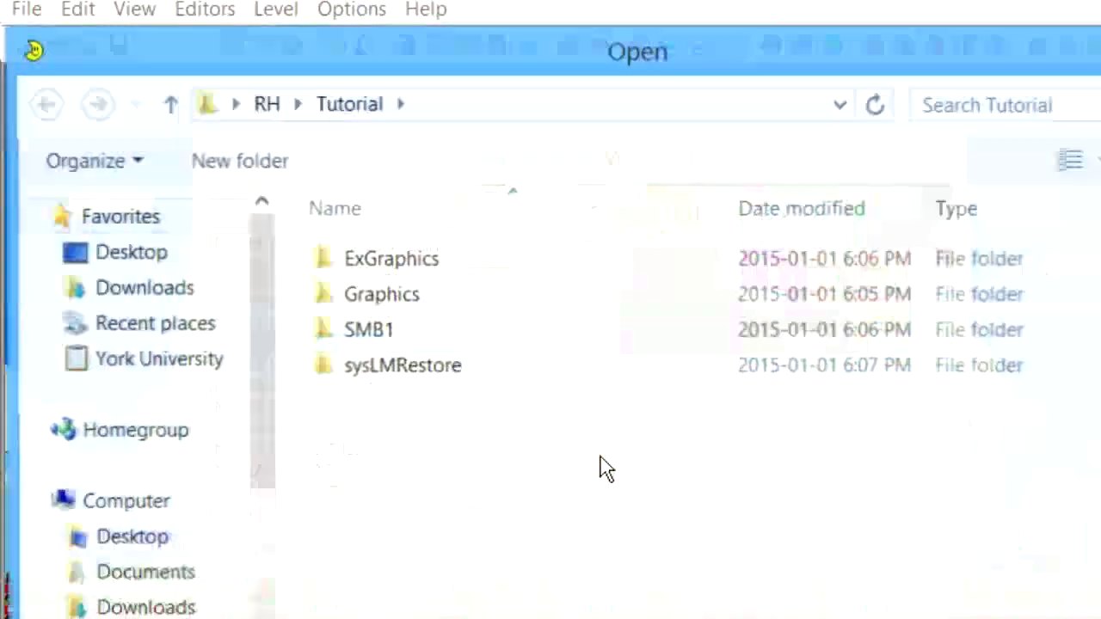
double_click(428, 335)
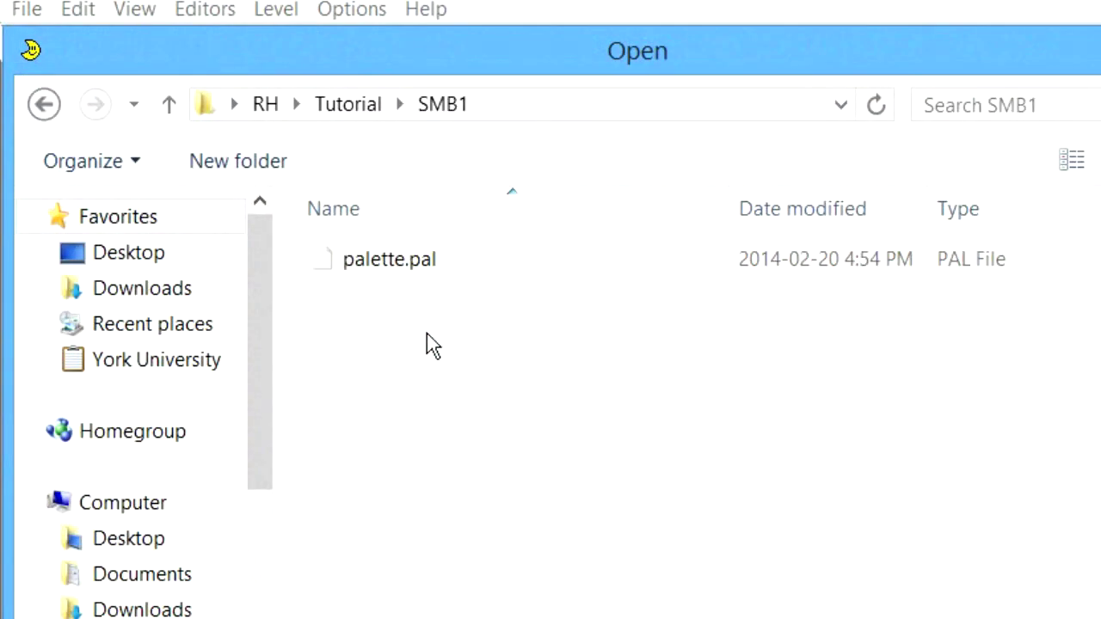
double_click(405, 269)
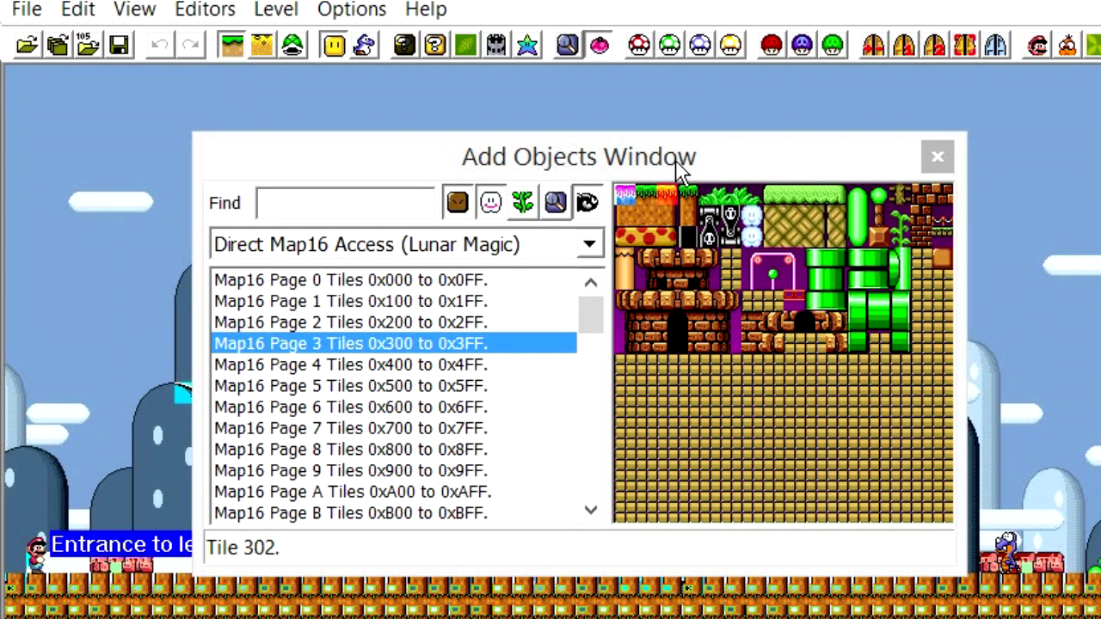
Step: Delete all existing objects from level 105, keeping its sprites, and keep the Add Objects window at hand
drag(705, 158, 1100, 129)
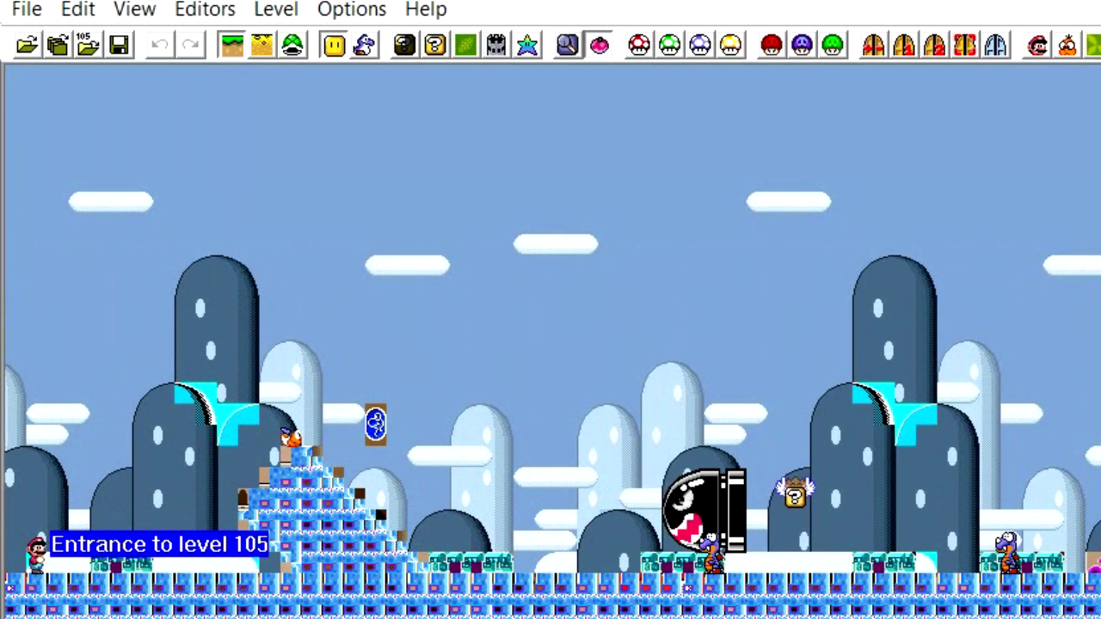
key(ctrl+Delete)
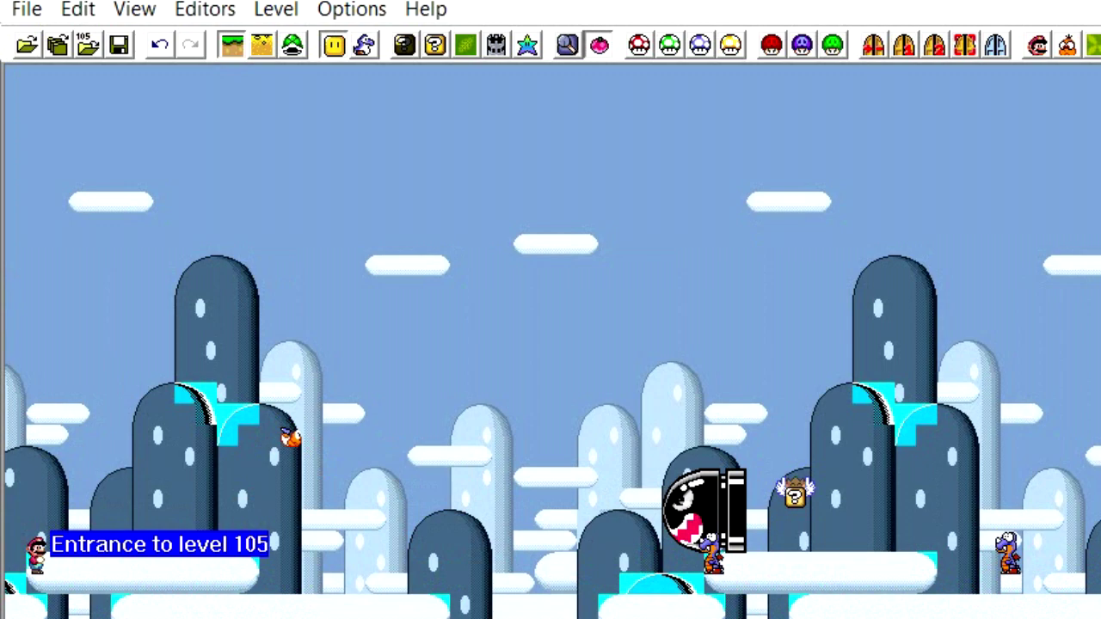
drag(1100, 120, 885, 115)
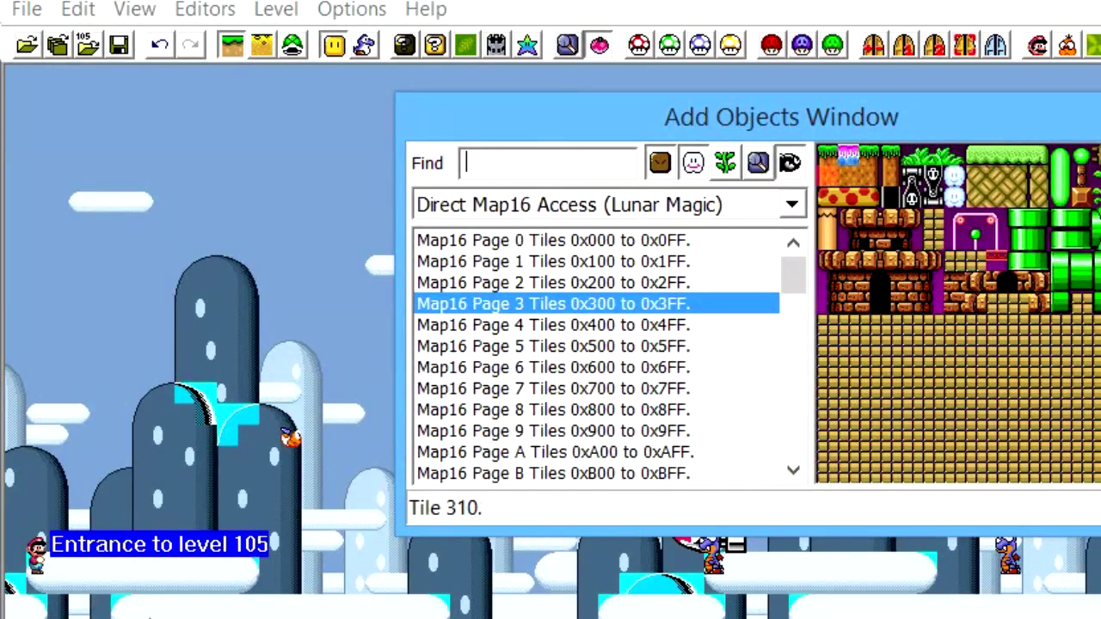
Step: Lay a long strip of ground at the level's start, with a row of grass-top tiles above a row of dirt tiles from Map16 page 3
right_click(8, 585)
drag(23, 585, 480, 585)
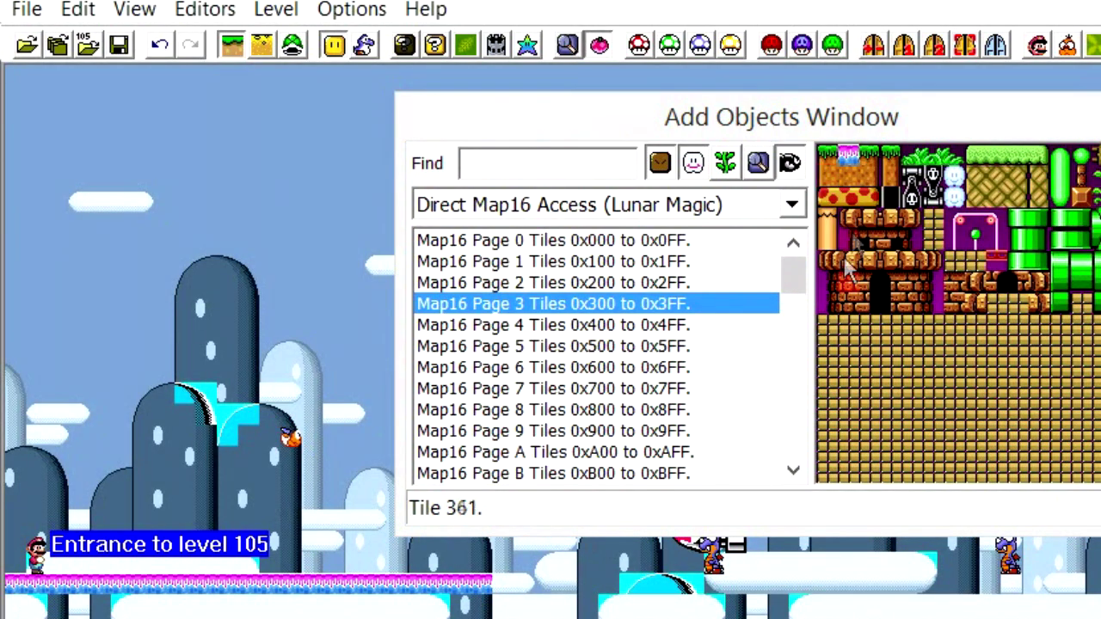
click(852, 174)
right_click(7, 607)
drag(23, 609, 483, 610)
Step: Finish the ground strip's far end with the grass corner tile and the dirt edge tile beneath it
click(869, 157)
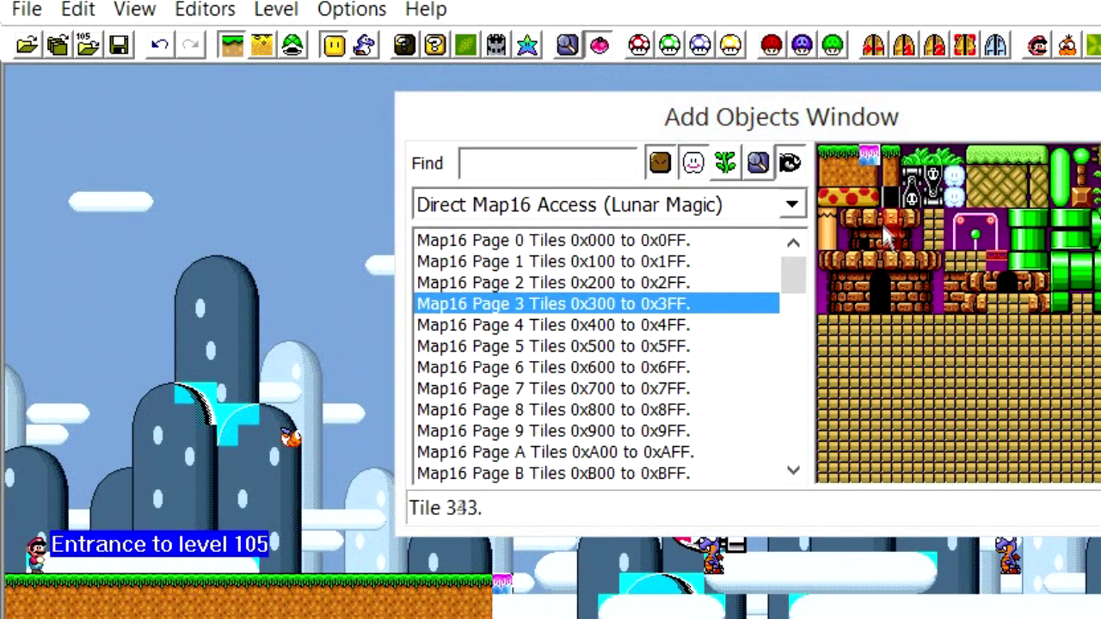
click(867, 174)
click(502, 608)
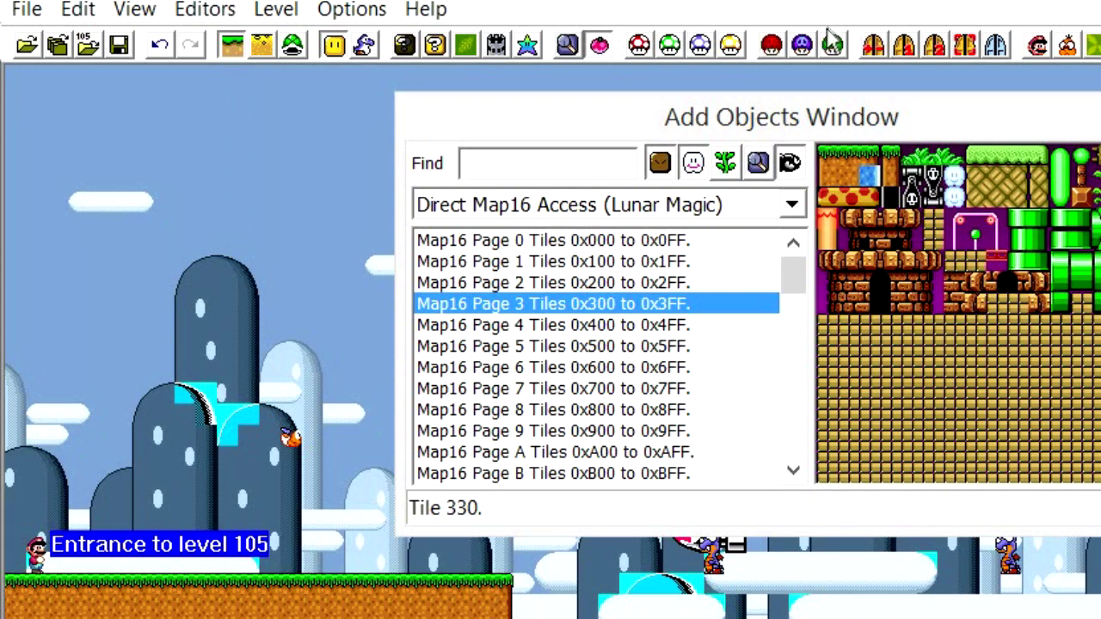
Step: Review the Super GFX Bypass file assignments and browse the Direct Map16 Access pages through to page 3F, then close both windows
click(777, 49)
drag(1054, 284, 410, 86)
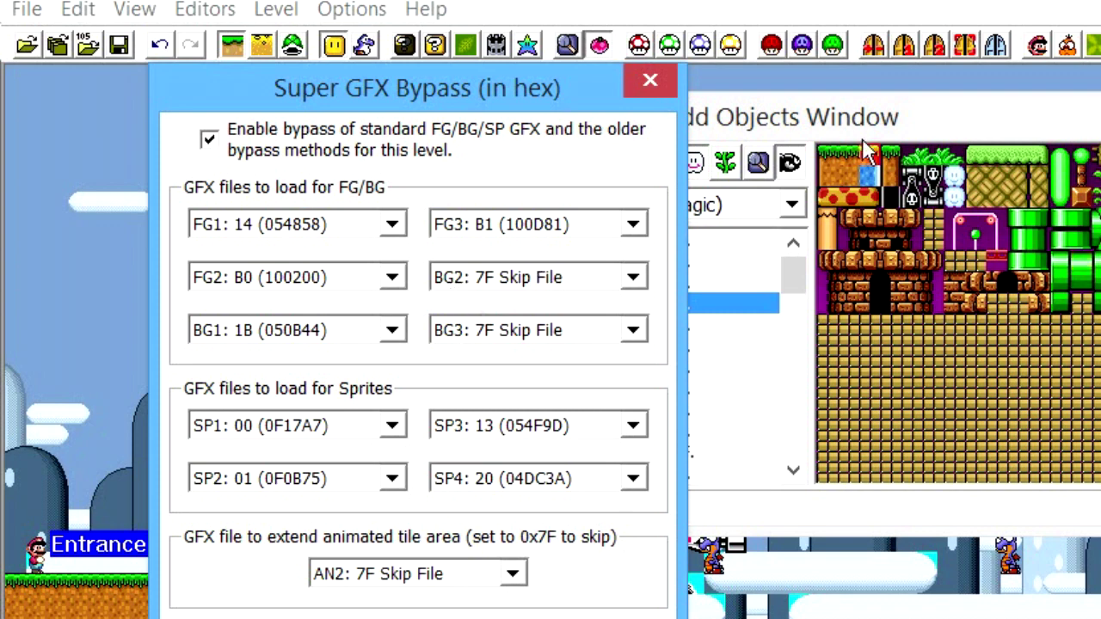
click(831, 117)
drag(793, 280, 803, 316)
click(641, 370)
scroll(565, 456, down, 3)
click(578, 411)
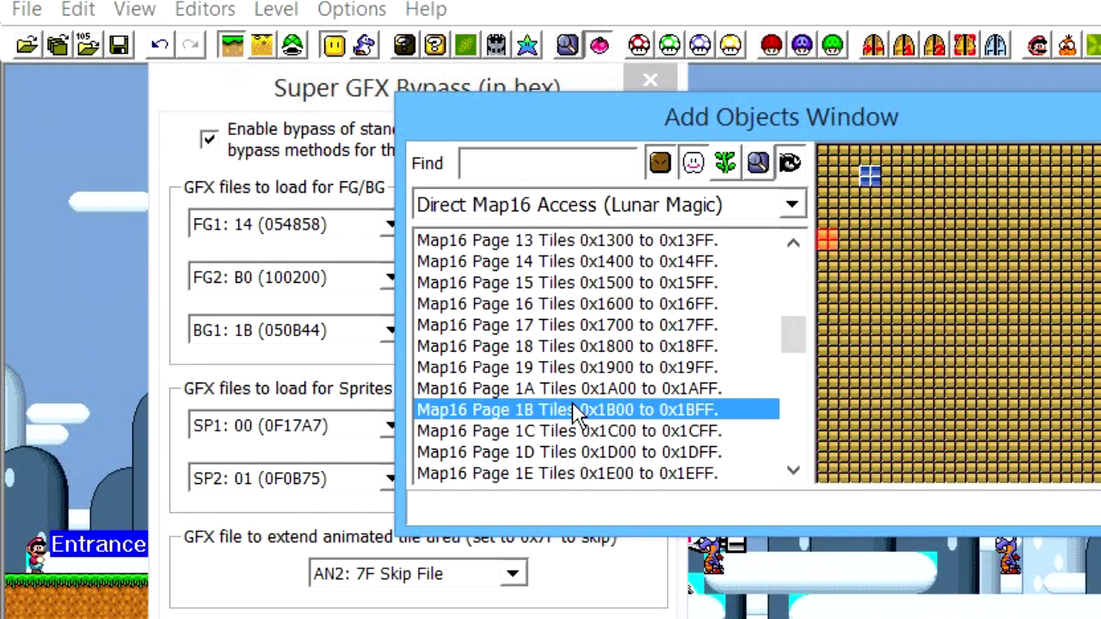
key(Up)
key(Up)
key(Up)
key(Up)
key(Up)
key(Up)
key(Up)
key(Up)
key(Up)
key(Up)
key(Up)
key(Up)
key(Up)
key(Up)
key(Up)
key(Up)
key(Up)
key(Up)
key(Up)
key(Up)
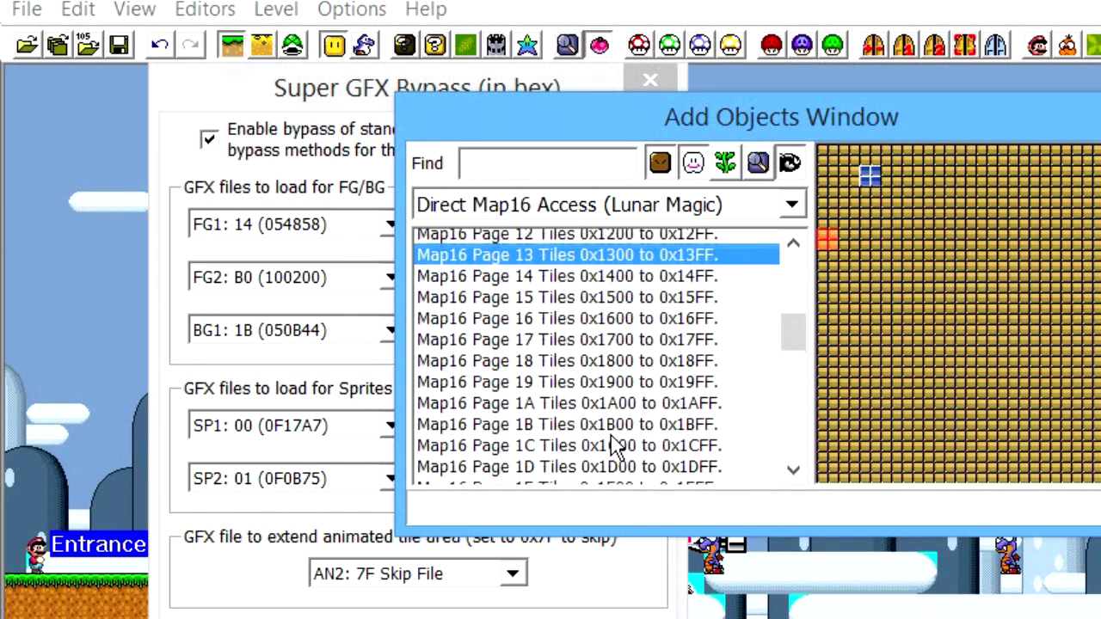
key(Down)
key(Down)
key(Down)
key(Down)
key(Down)
key(Down)
key(Down)
key(Down)
key(Down)
key(Down)
key(Down)
key(Down)
key(Down)
key(Down)
key(Down)
key(Down)
key(Down)
key(Down)
key(Down)
key(Down)
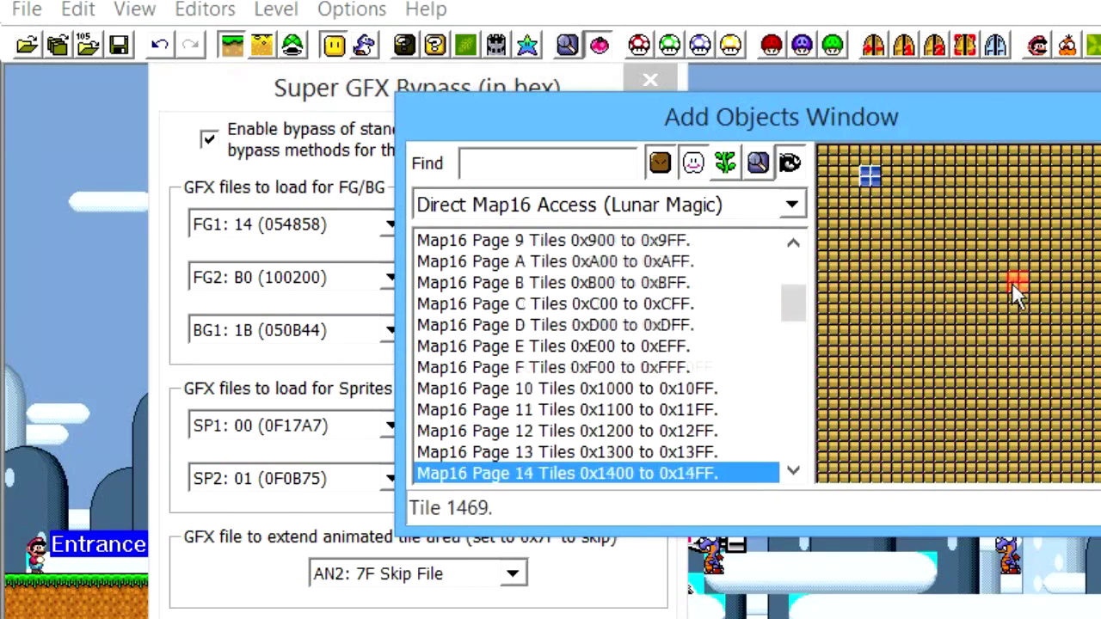
key(Down)
key(Down)
key(Down)
key(Down)
key(Down)
key(Down)
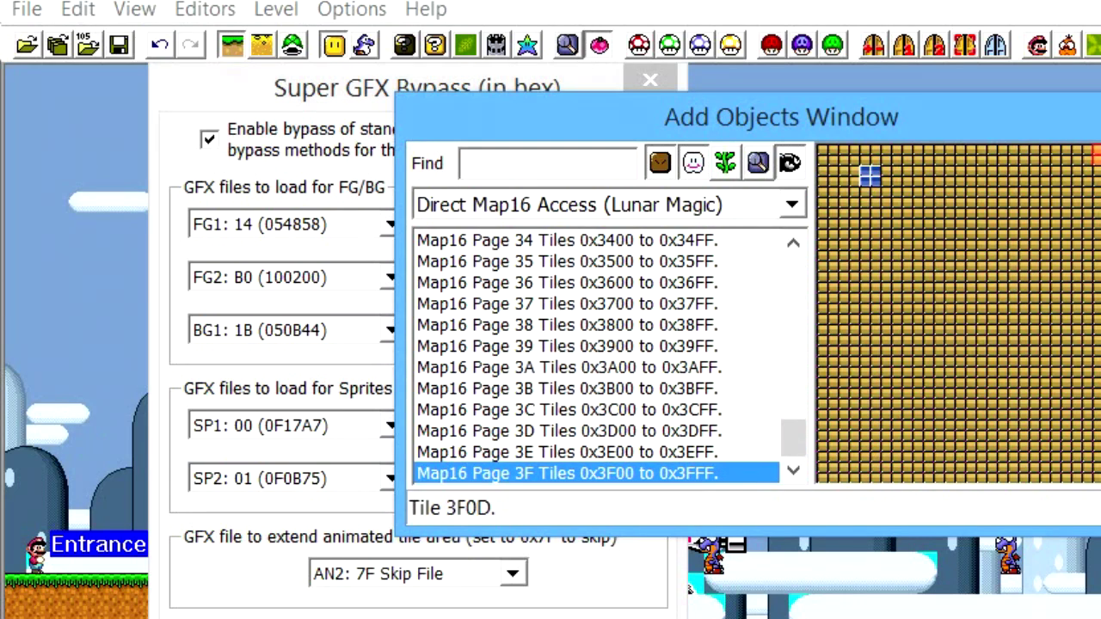
key(Up)
key(Up)
key(Up)
key(Up)
key(Up)
key(Up)
key(Up)
key(Up)
key(Up)
key(Up)
key(Up)
key(Up)
key(Up)
key(Up)
key(Up)
key(Up)
key(Up)
key(Up)
key(Up)
key(Up)
key(Up)
key(Up)
key(Up)
key(Up)
key(Up)
key(Up)
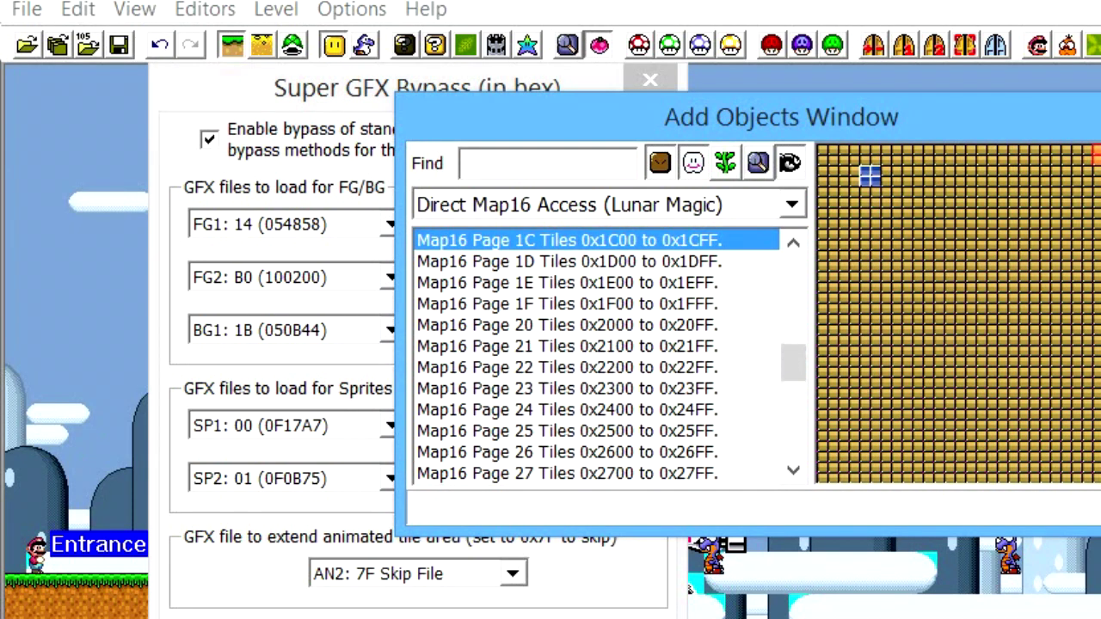
click(1100, 108)
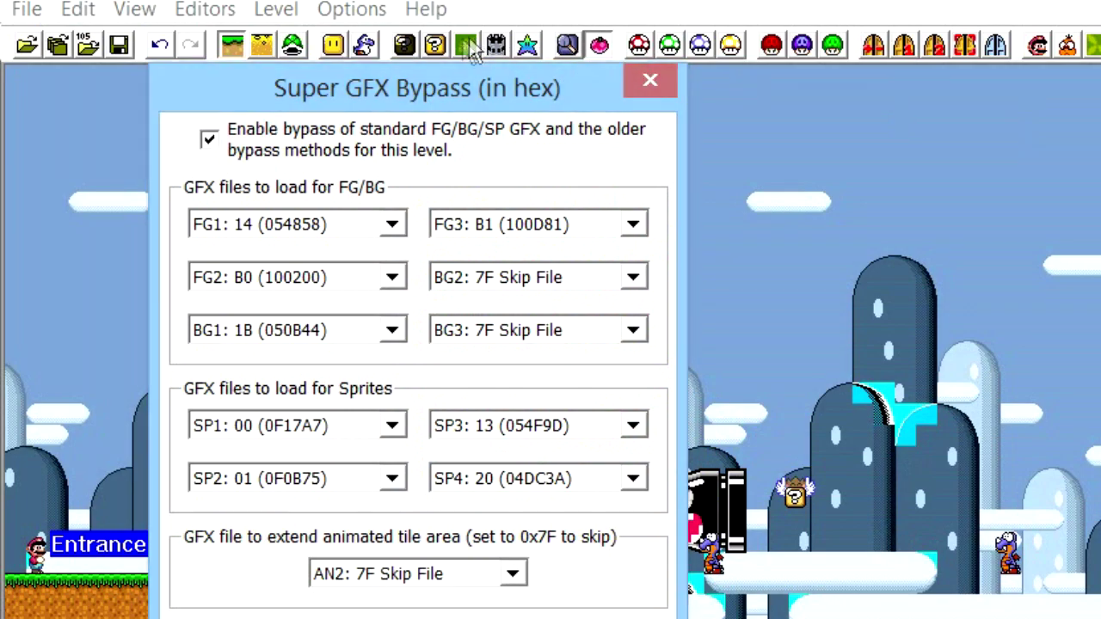
click(650, 80)
Step: Examine the Map16 pages from page 40 to page 42 in the 16x16 tile map editor
click(465, 48)
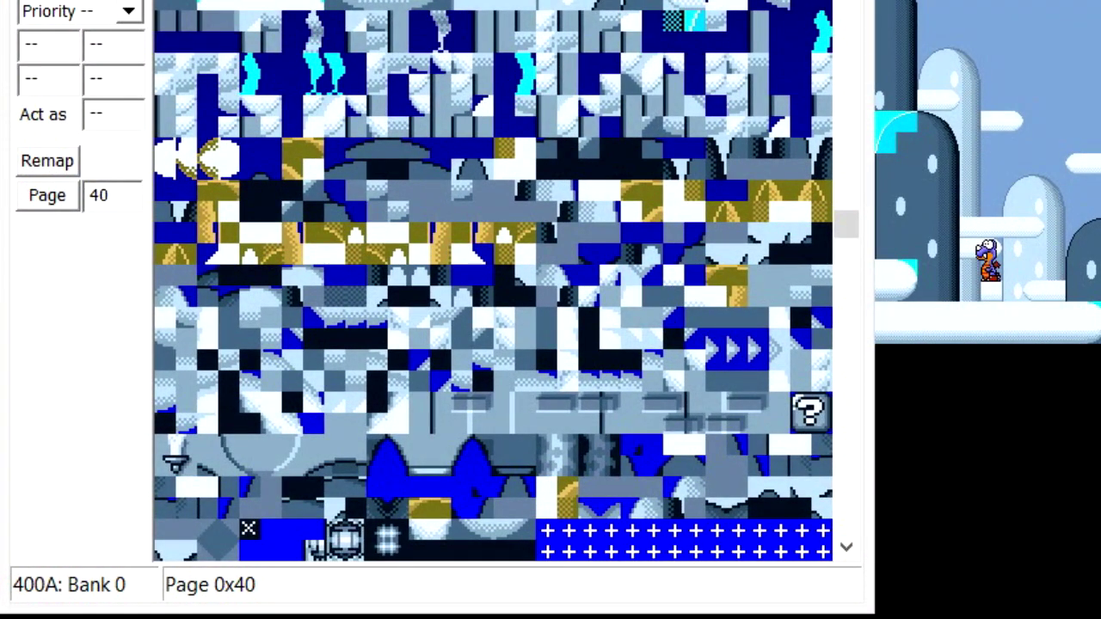
scroll(553, 356, down, 1)
scroll(310, 542, down, 1)
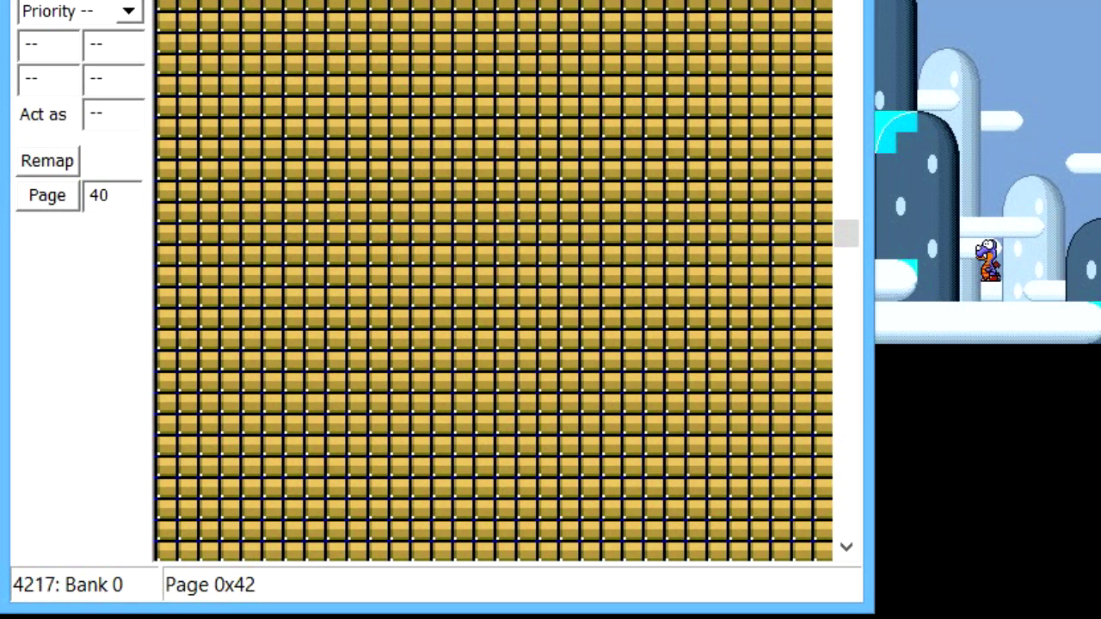
drag(517, 0, 632, 121)
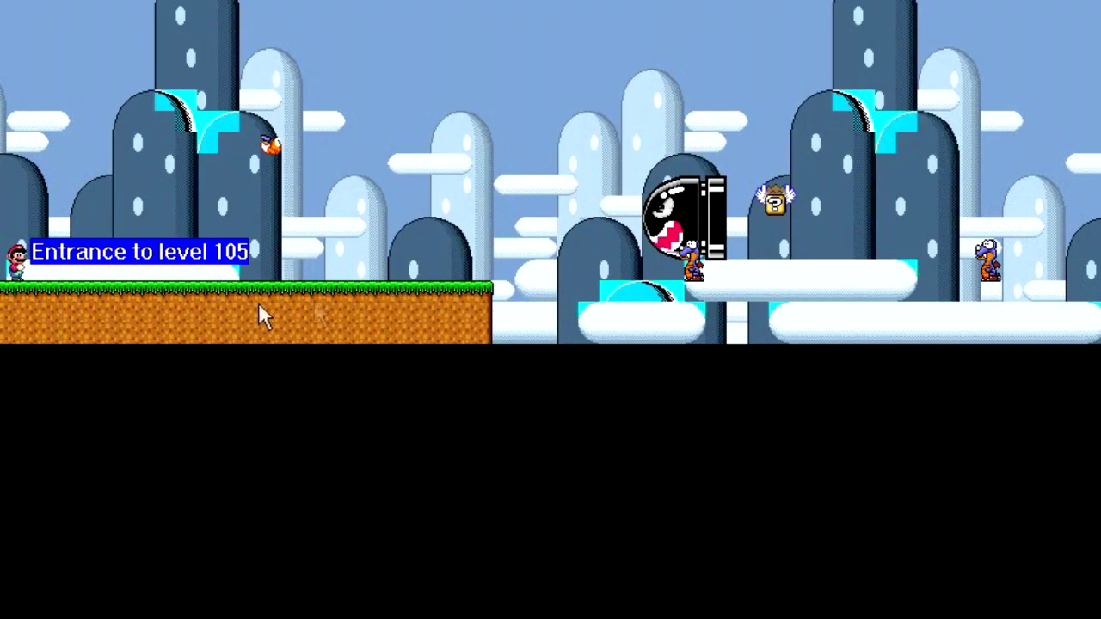
drag(420, 248, 338, 319)
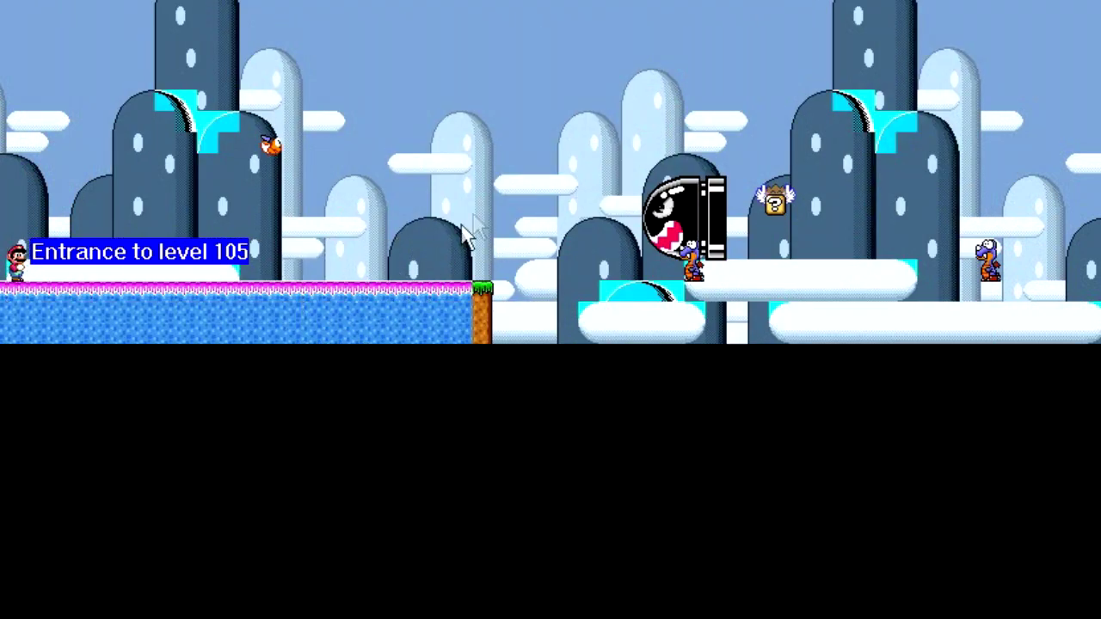
click(470, 138)
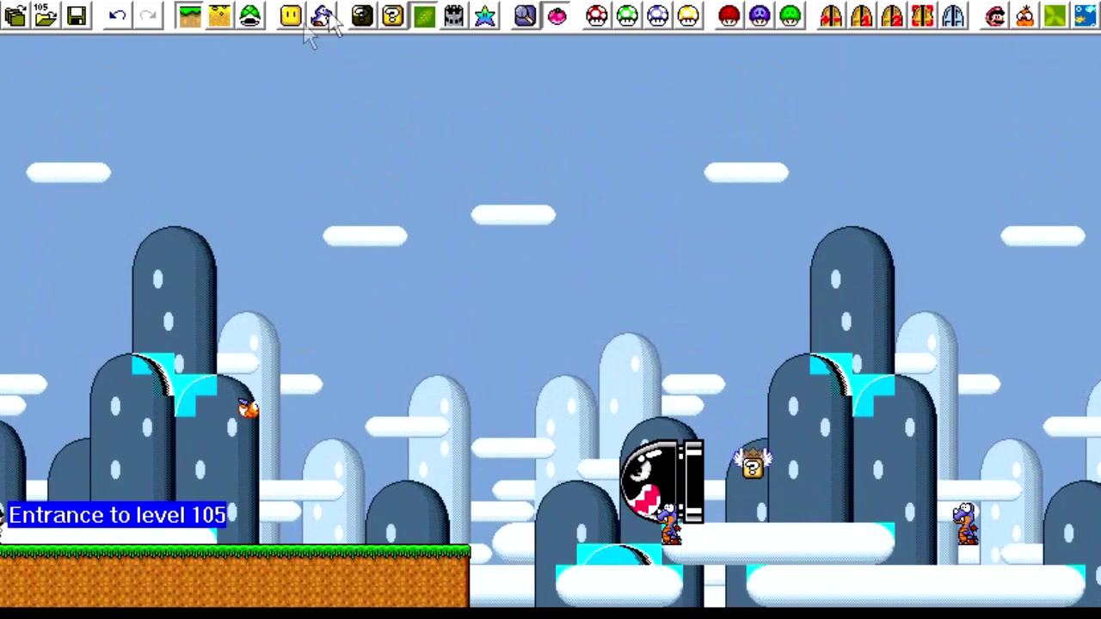
Step: Reopen the Add Objects window and show Map16 Page 3 tiles 0x300 to 0x3FF
click(323, 17)
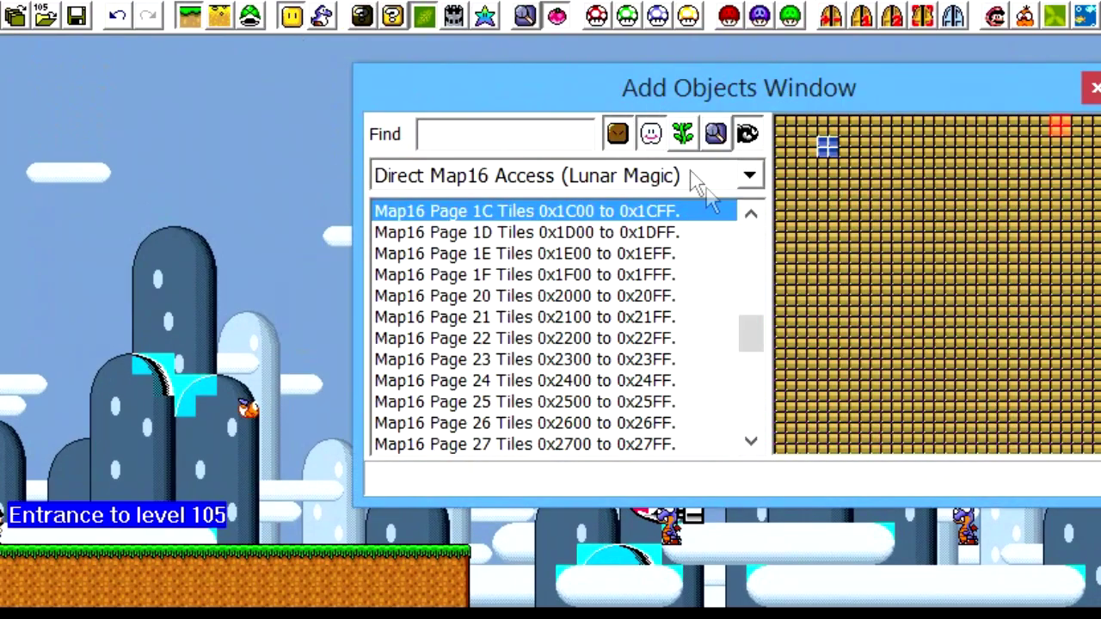
click(715, 324)
drag(754, 339, 763, 238)
click(597, 276)
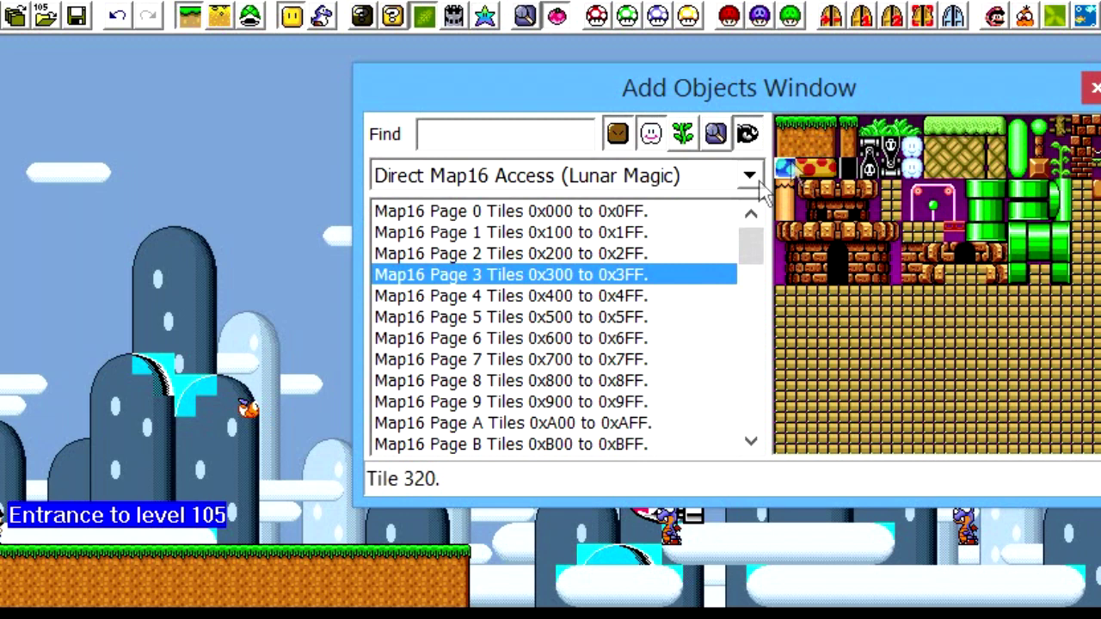
Step: Build a mushroom platform above the ground, with a three-tile-wide spotted cap and a stem reaching down to the ground
drag(780, 167, 228, 472)
drag(783, 186, 246, 460)
click(823, 165)
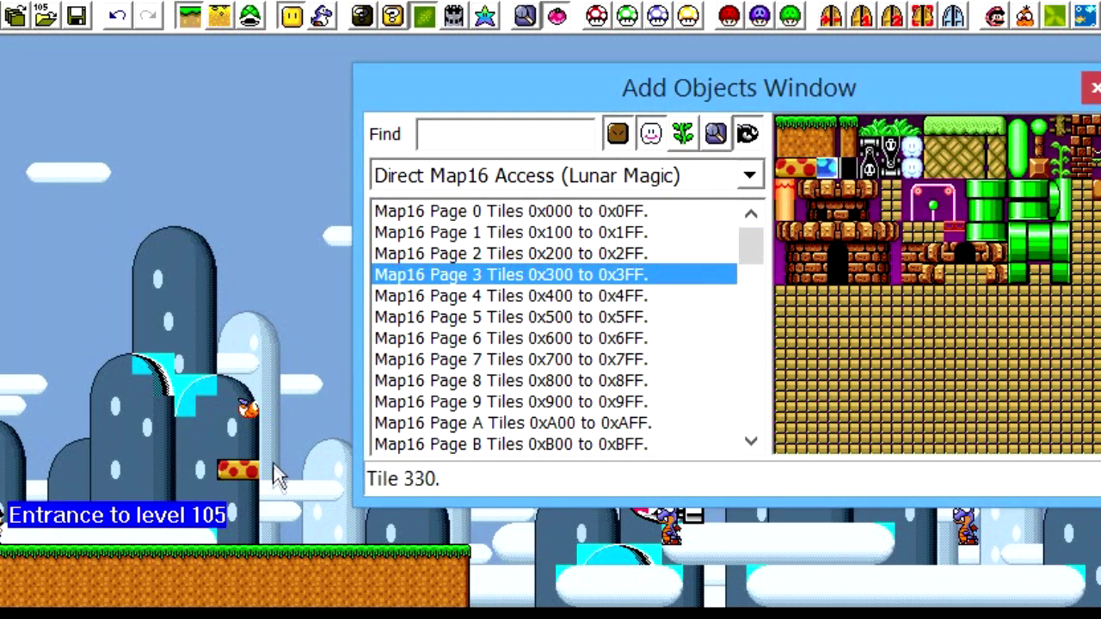
right_click(272, 462)
click(326, 245)
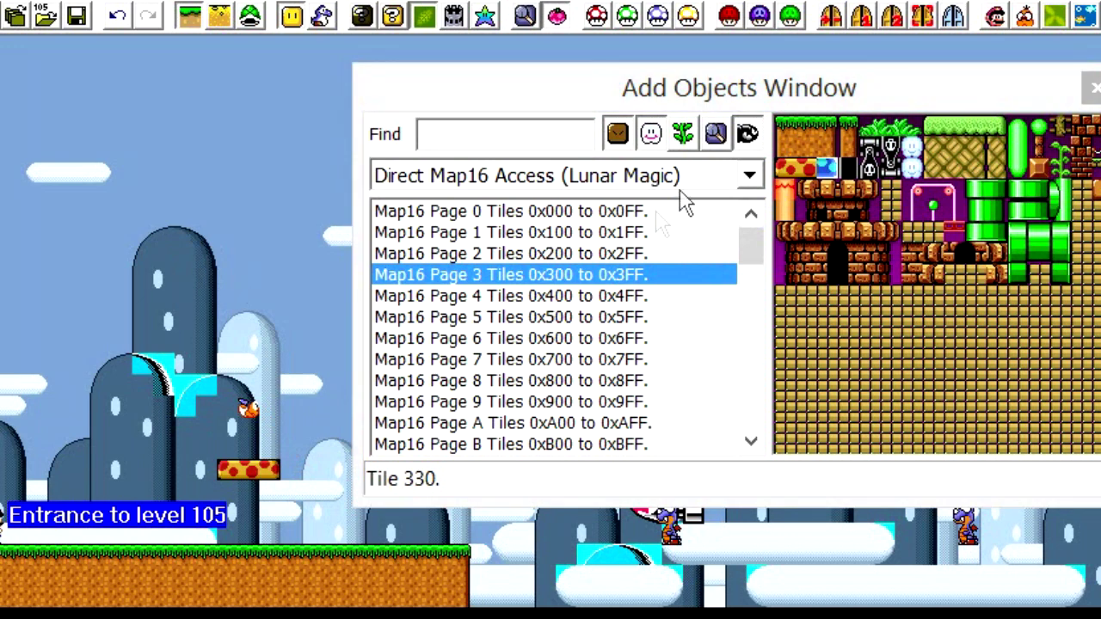
click(784, 189)
right_click(248, 489)
click(785, 211)
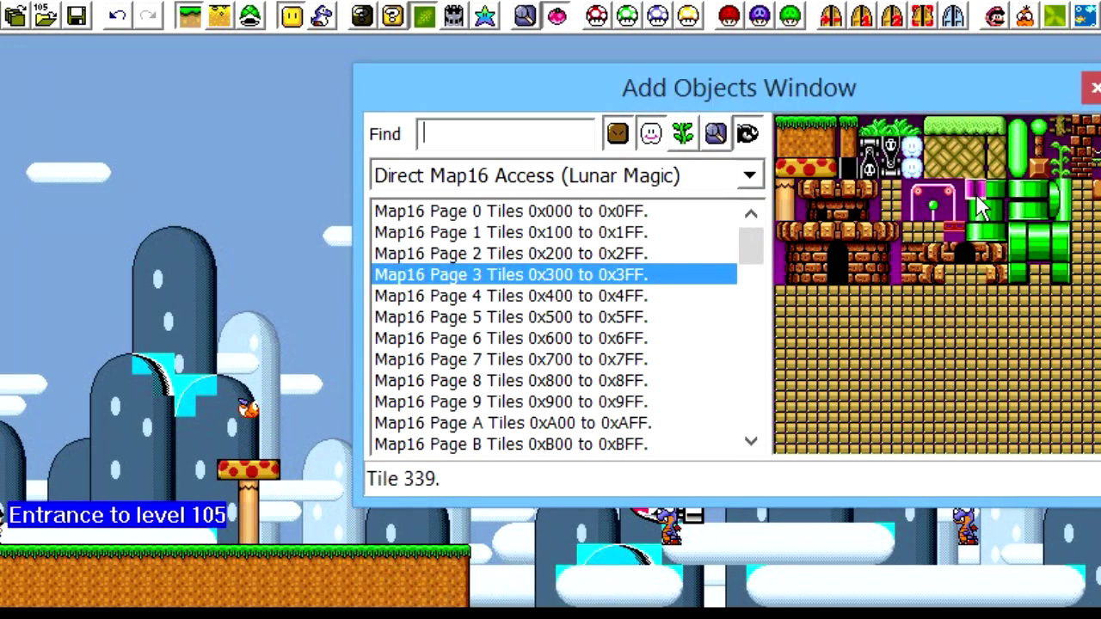
Step: Build a green vertical pipe on the ground beyond the mushroom platform from the pipe rim and body tiles
drag(807, 253, 340, 512)
click(978, 218)
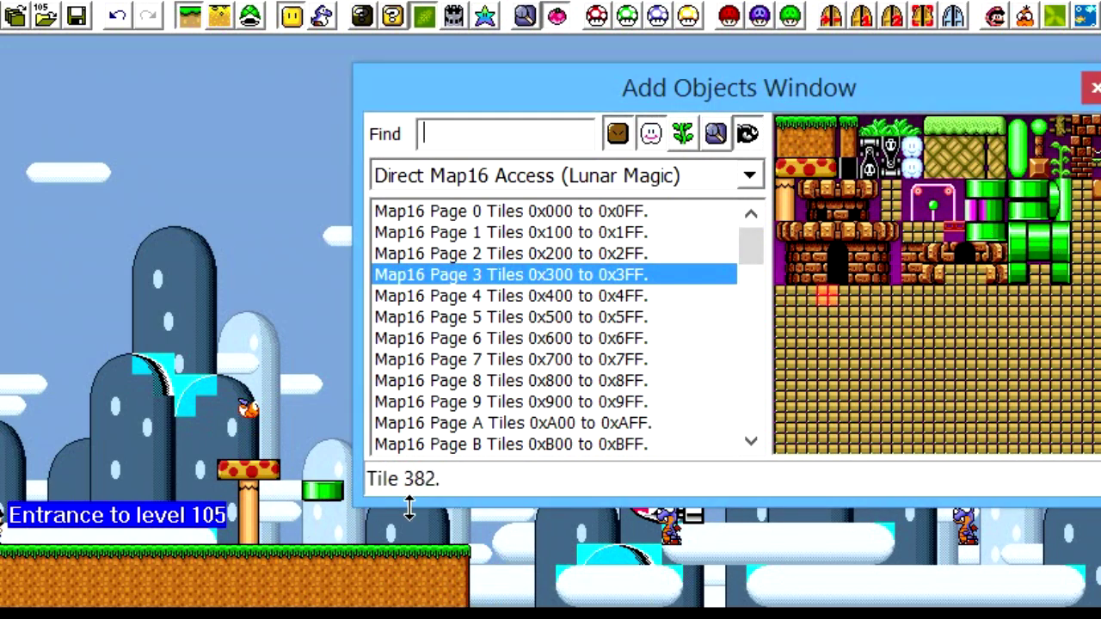
click(318, 525)
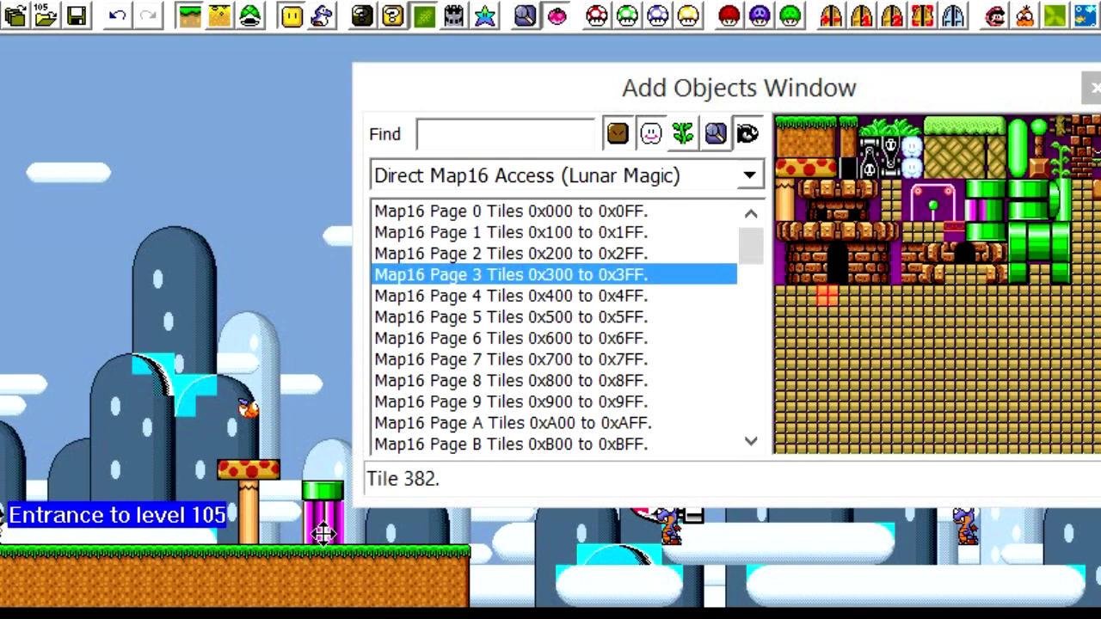
click(988, 211)
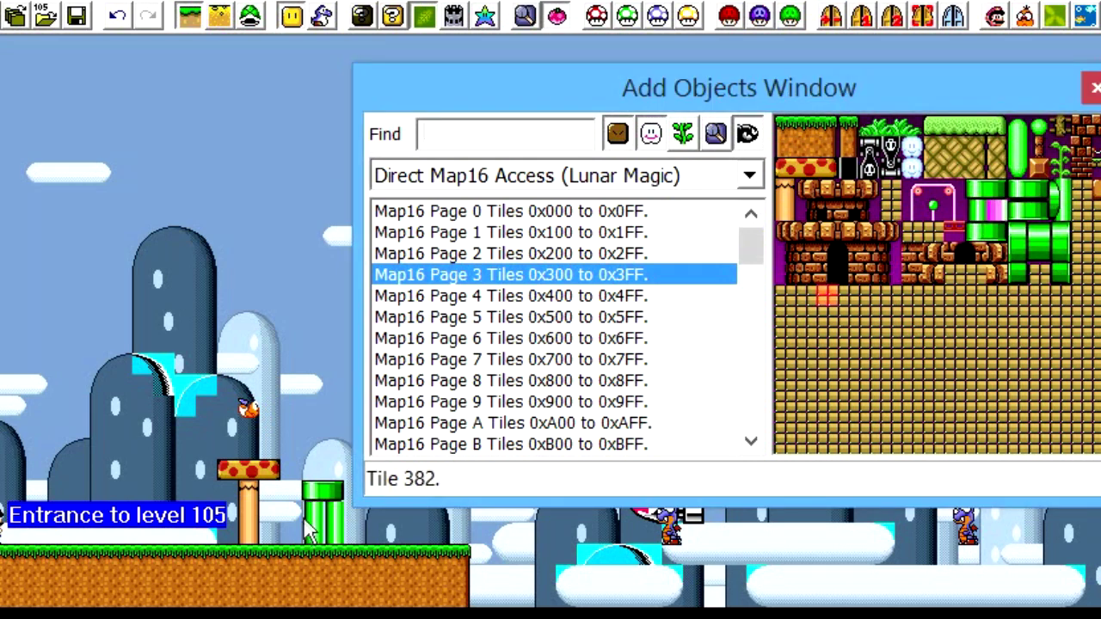
click(330, 520)
mouse_move(342, 528)
mouse_down()
mouse_move(327, 528)
mouse_move(336, 516)
mouse_up()
key(Delete)
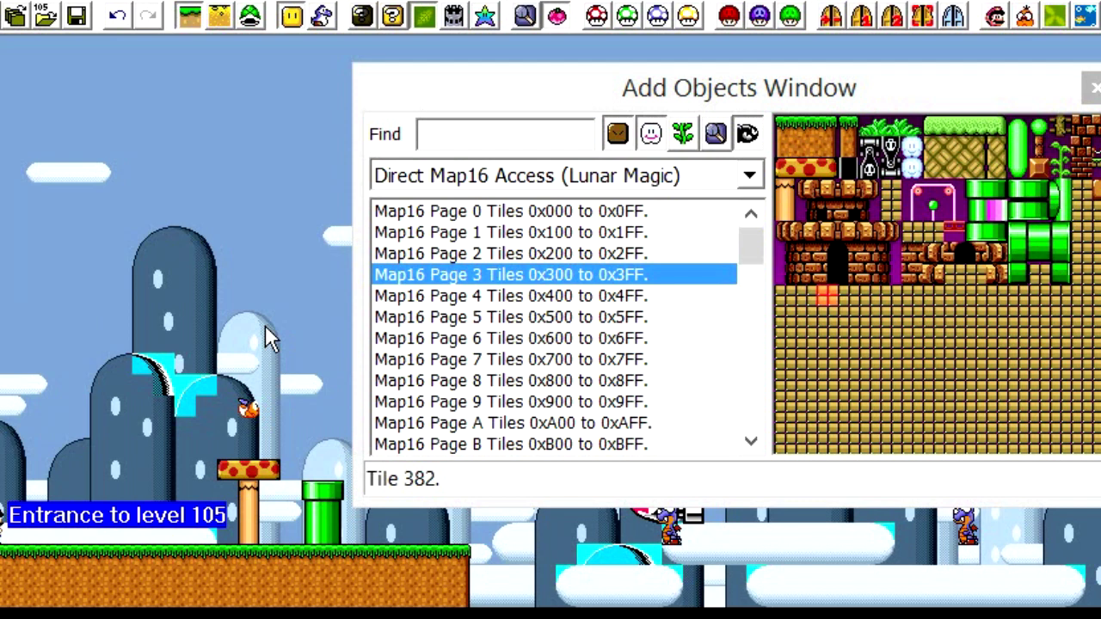
Step: Place a four-tile-wide row of brick tile 32E in the air between the level entrance and the mushroom platform
click(1078, 176)
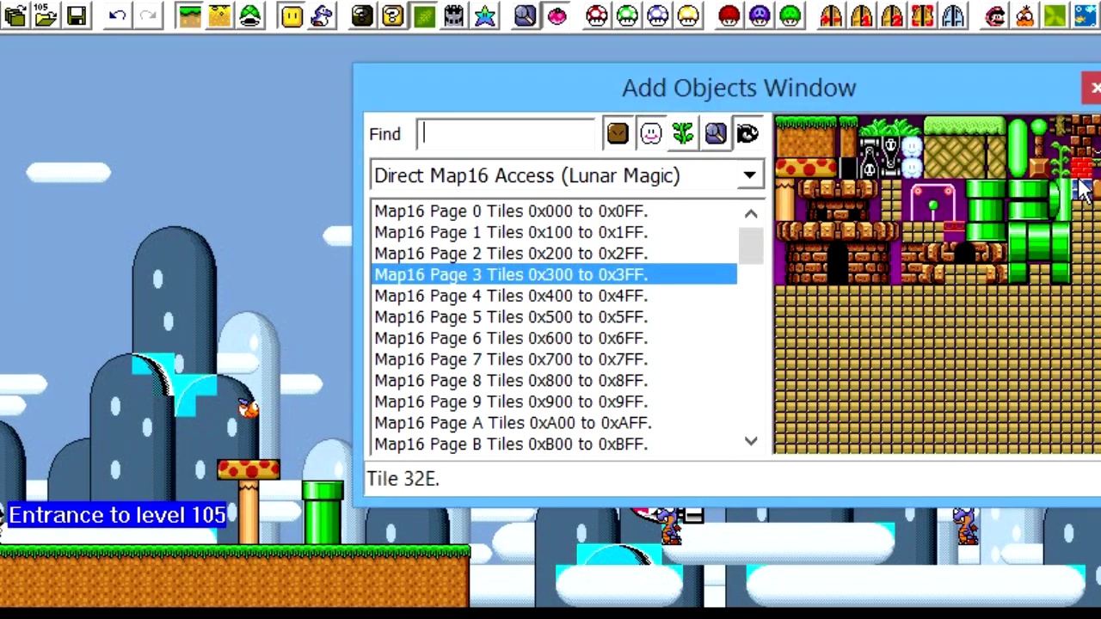
right_click(60, 447)
drag(67, 449, 127, 444)
click(115, 409)
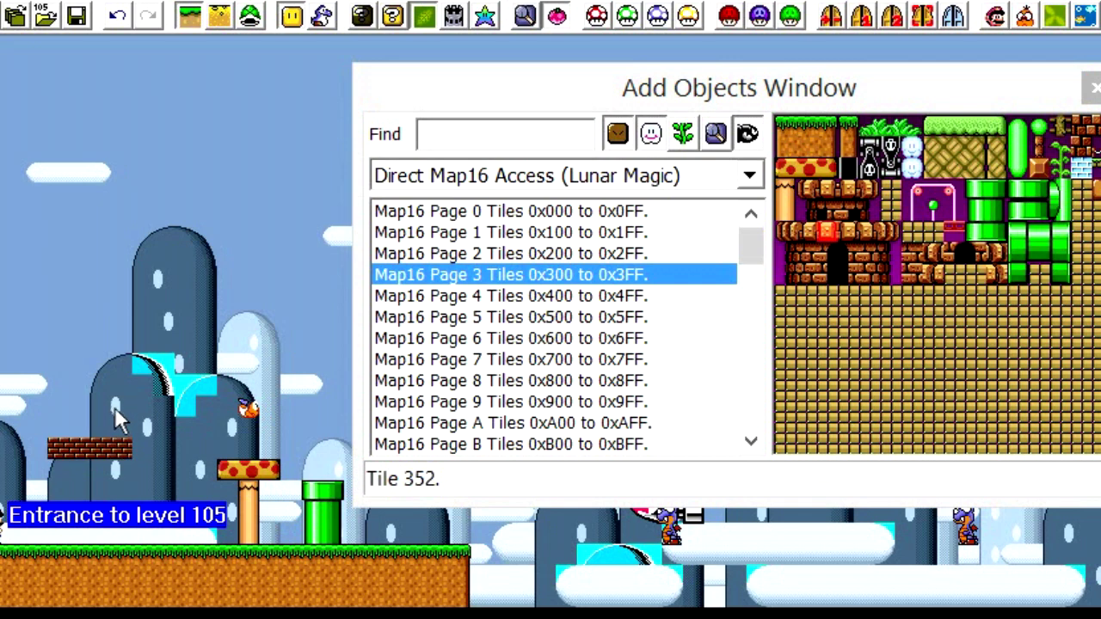